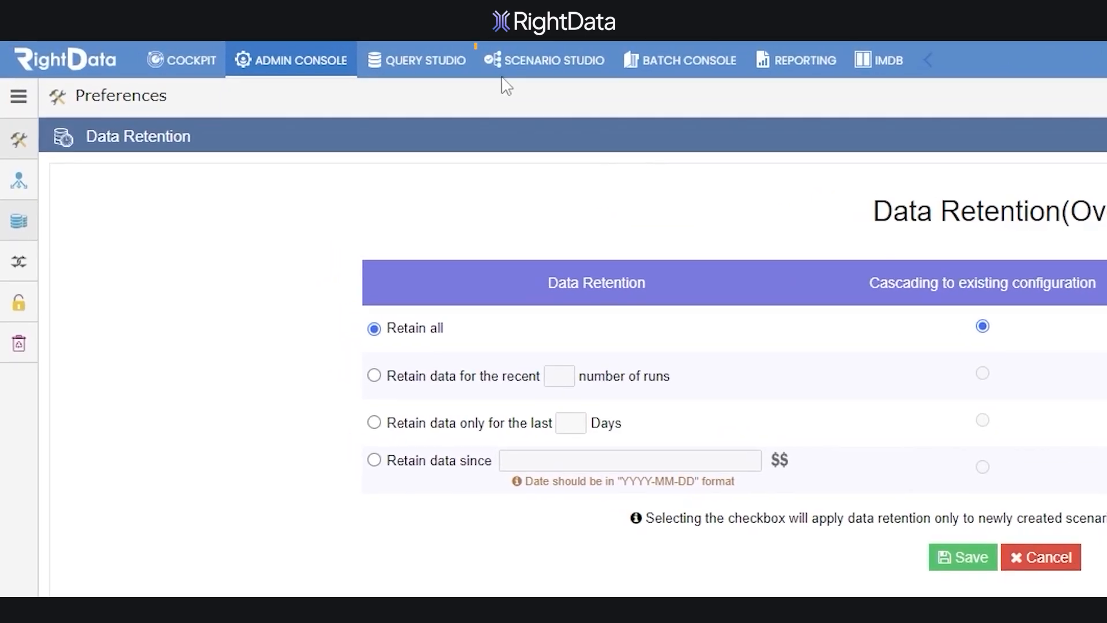
Check the default data retention setting in the properties of a new query chain in Query Studio.
{"action": "left_click", "coordinate": [455, 61]}
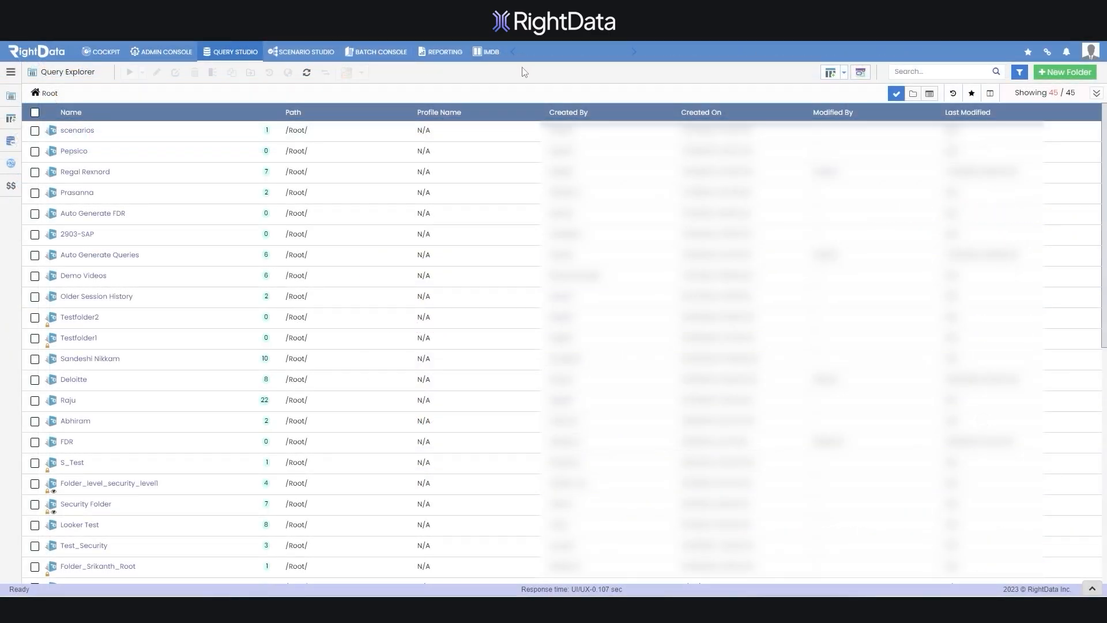
{"action": "left_click", "coordinate": [855, 75]}
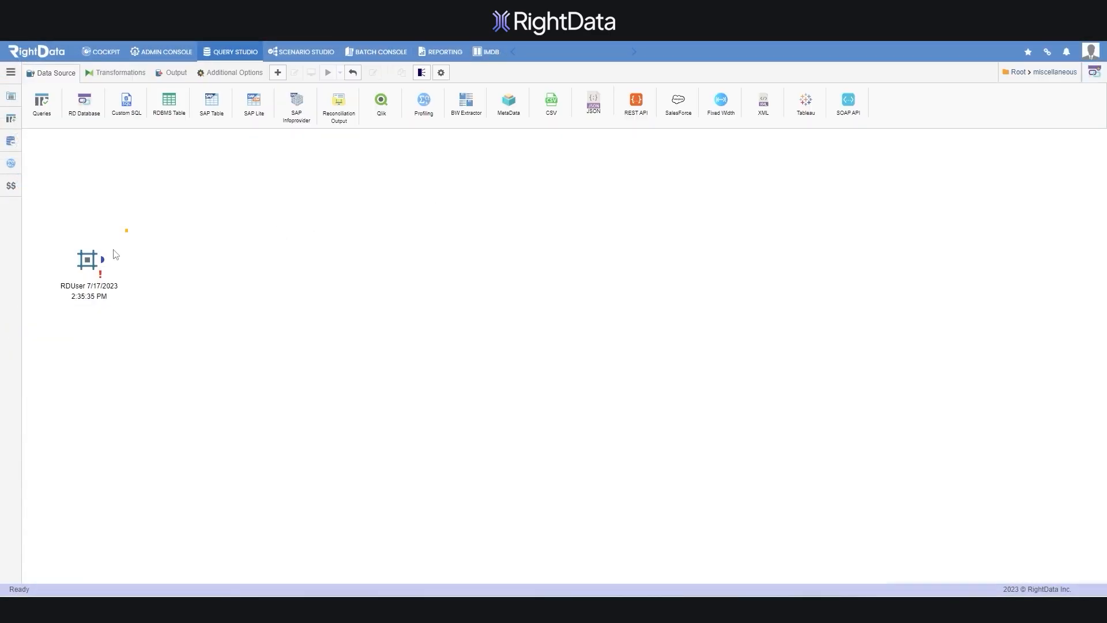
{"action": "double_click", "coordinate": [98, 258]}
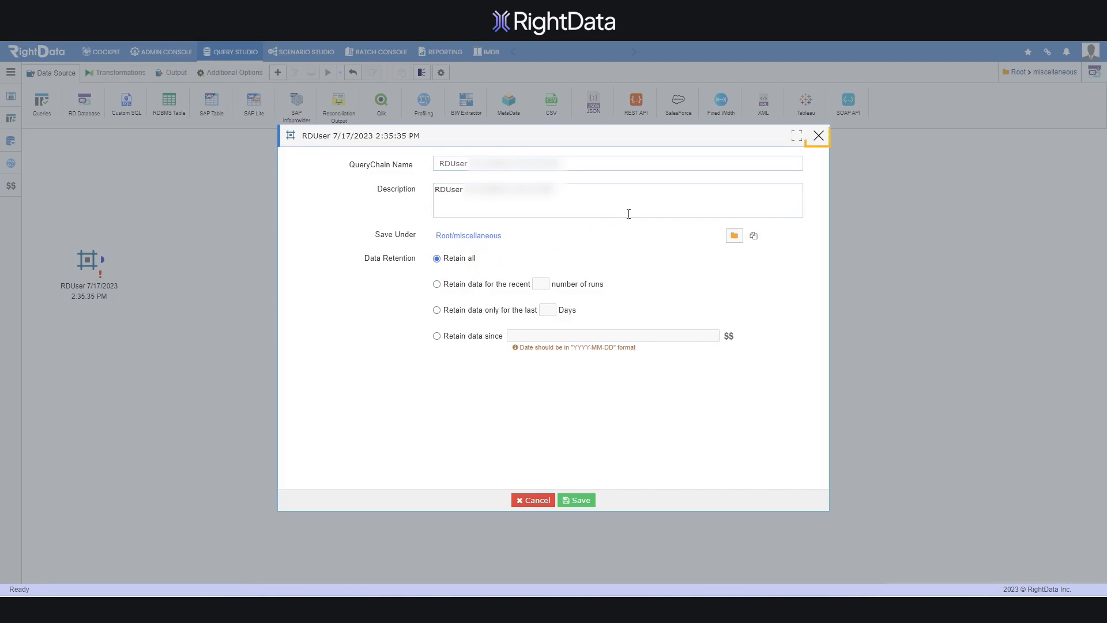
{"action": "left_click", "coordinate": [819, 137]}
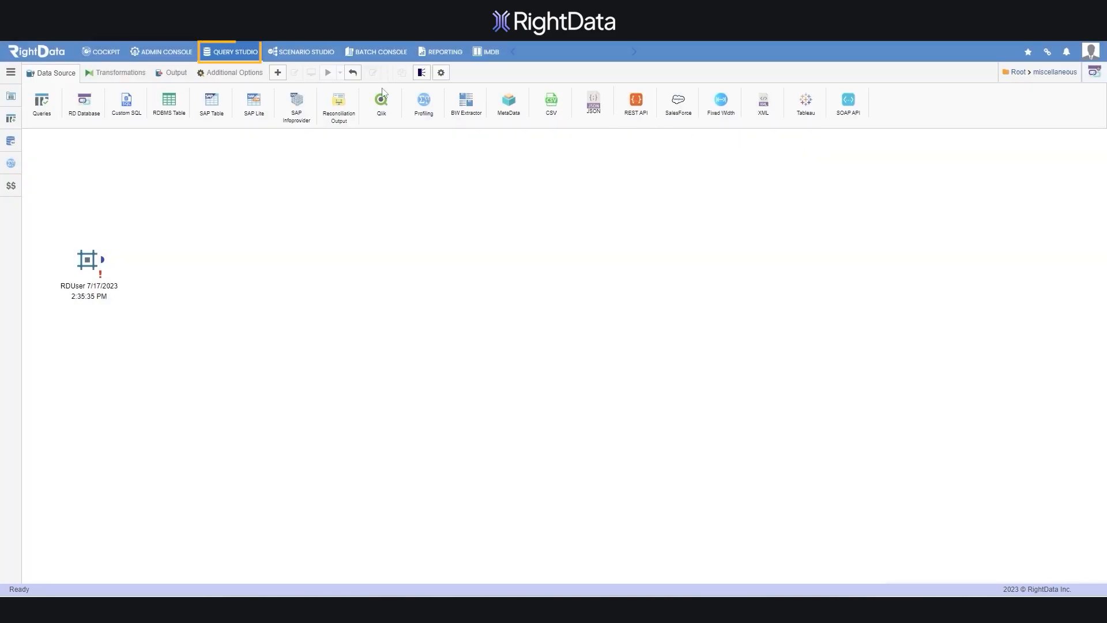
Check the data retention setting of the existing query chain "QC without transformations" in the scenarios folder.
{"action": "left_click", "coordinate": [233, 58]}
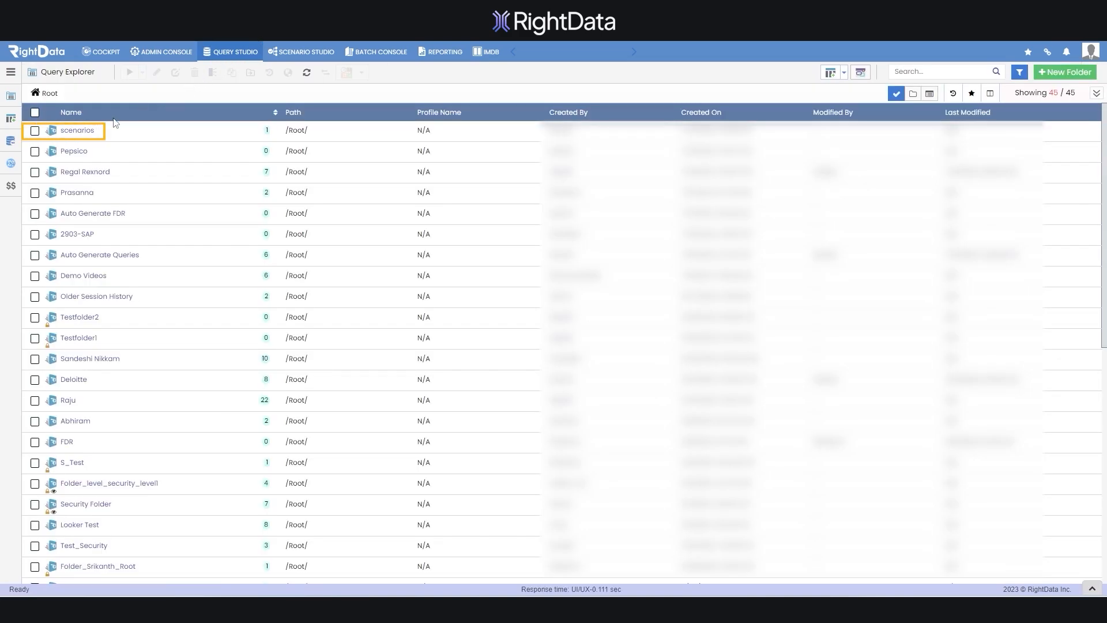
{"action": "left_click", "coordinate": [77, 130]}
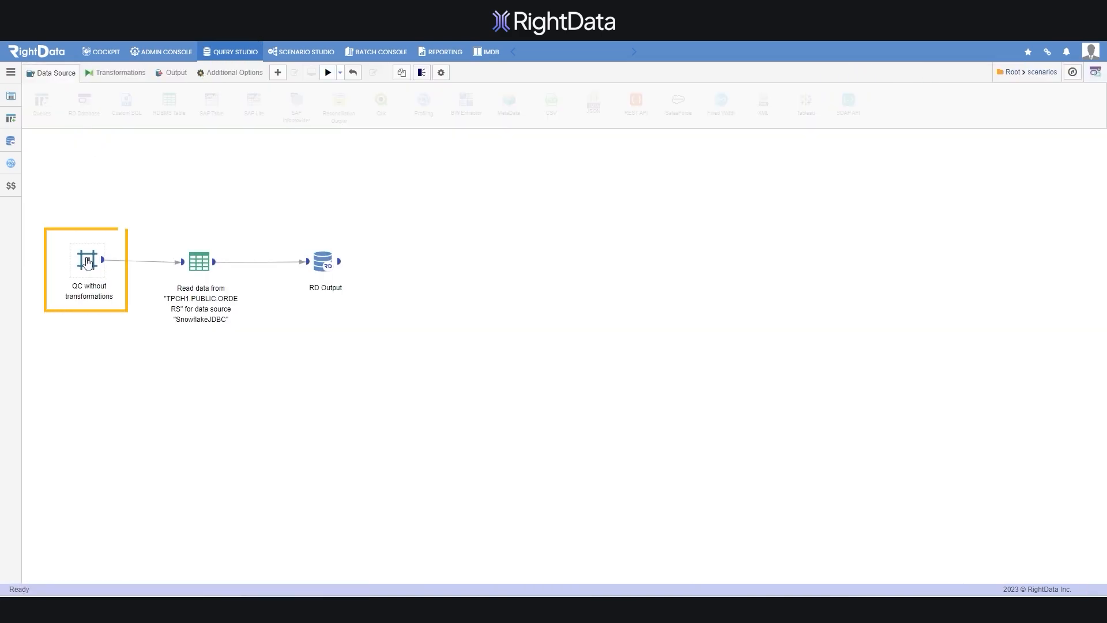
{"action": "double_click", "coordinate": [86, 263]}
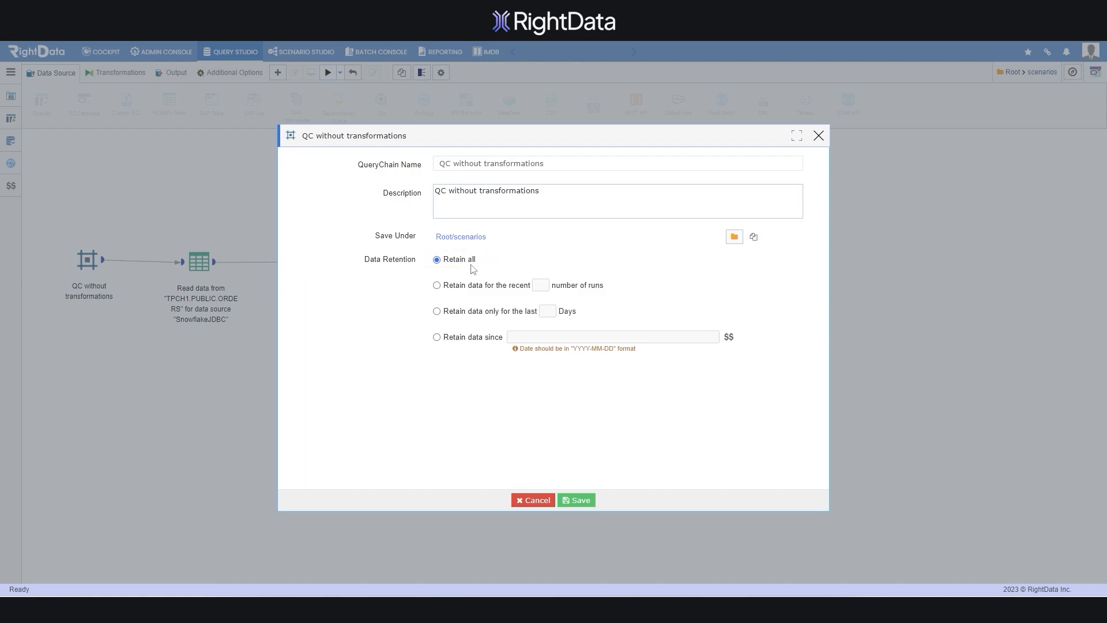
{"action": "left_click", "coordinate": [818, 136]}
In the system preferences, set overall data retention to the recent 3 runs, apply it to all new scenarios, and save.
{"action": "left_click", "coordinate": [163, 51]}
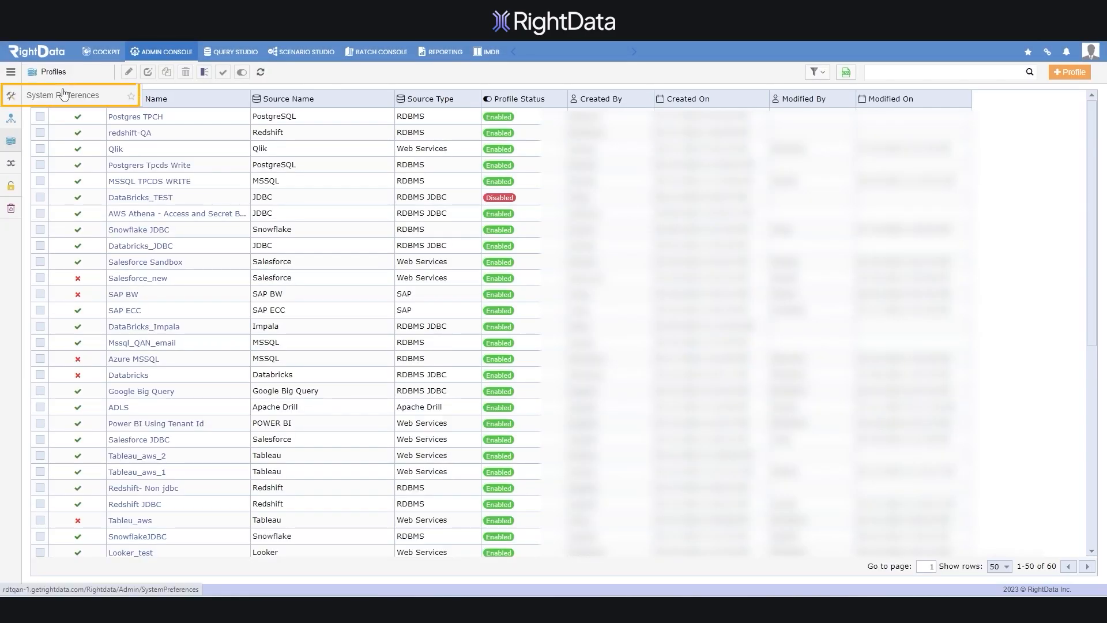
{"action": "left_click", "coordinate": [11, 96]}
{"action": "left_click", "coordinate": [481, 203]}
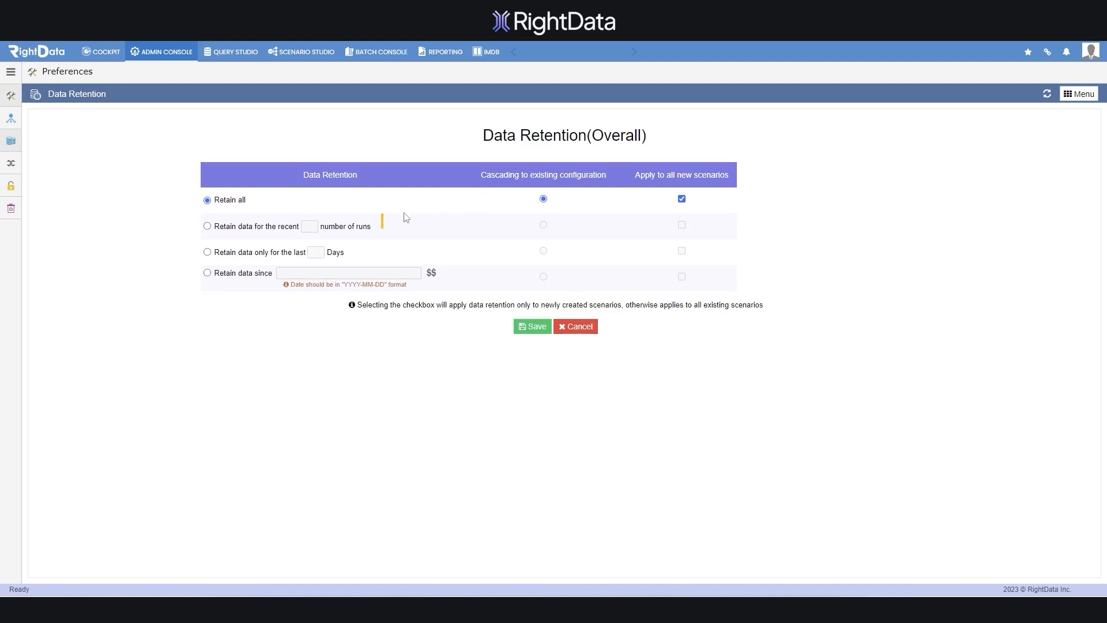
{"action": "left_click", "coordinate": [207, 226]}
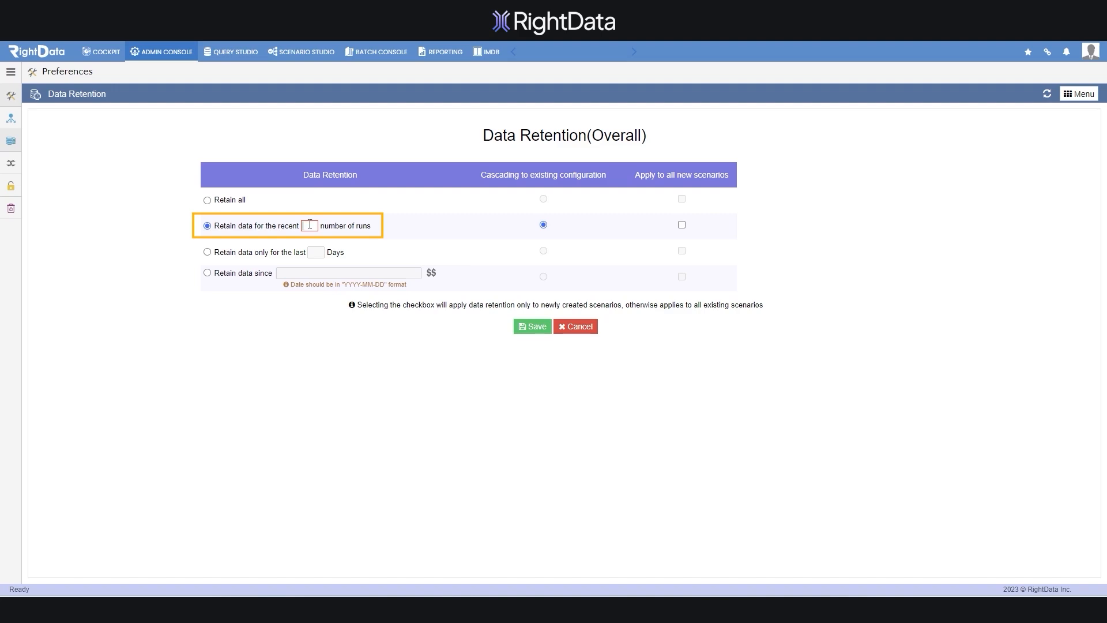
{"action": "type", "text": "3"}
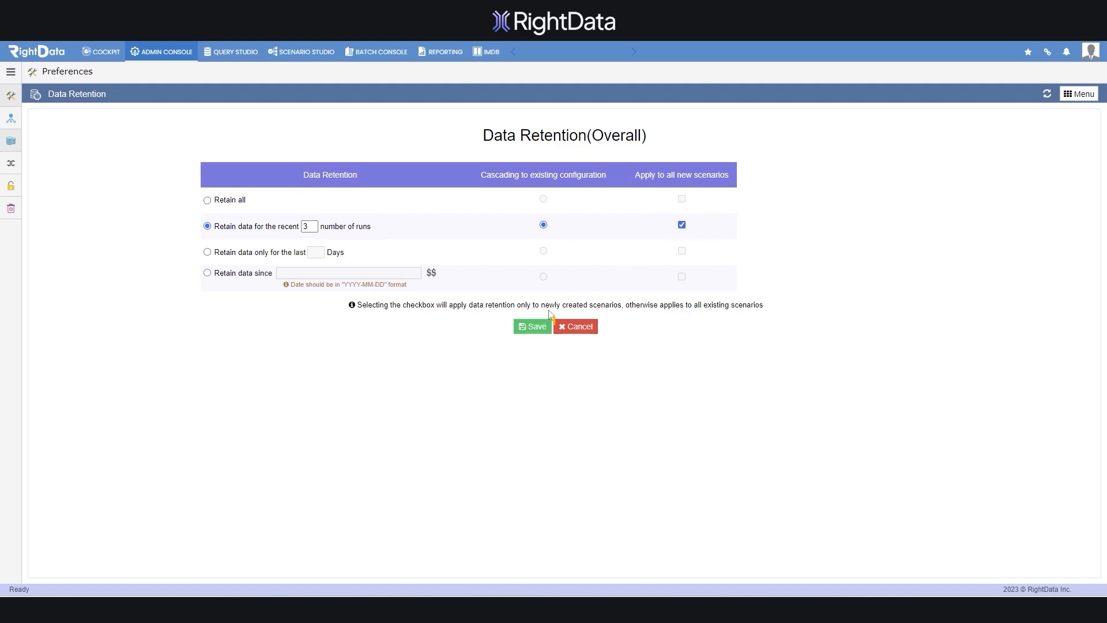
{"action": "left_click", "coordinate": [537, 327]}
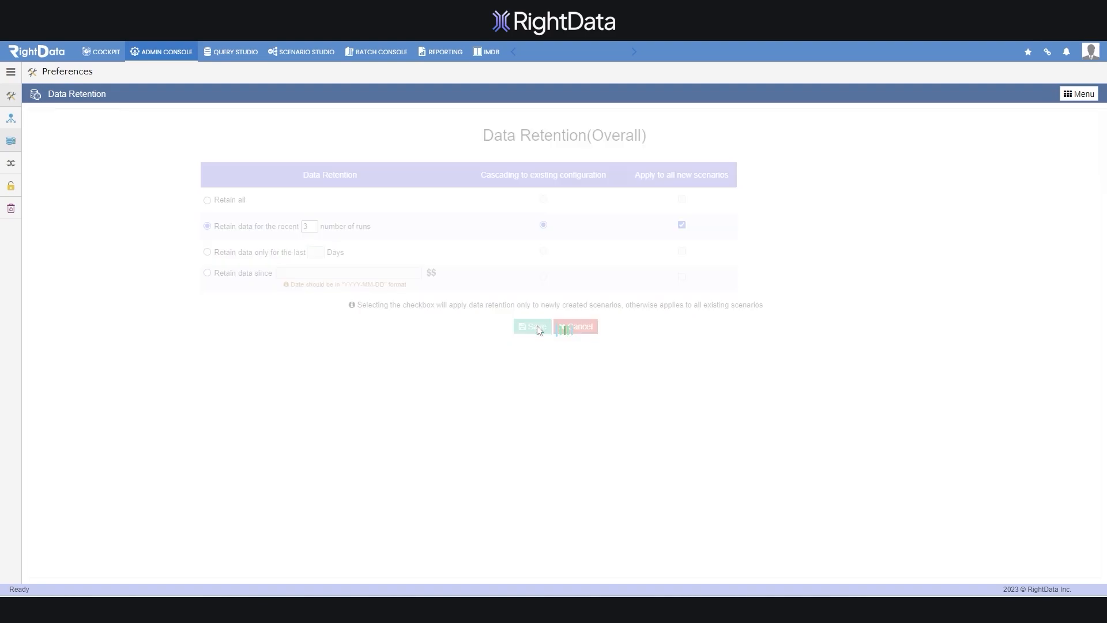
Inspect whether the changed retention policy carries over to "QC without transformations" in the scenarios folder of Query Studio.
{"action": "left_click", "coordinate": [229, 58]}
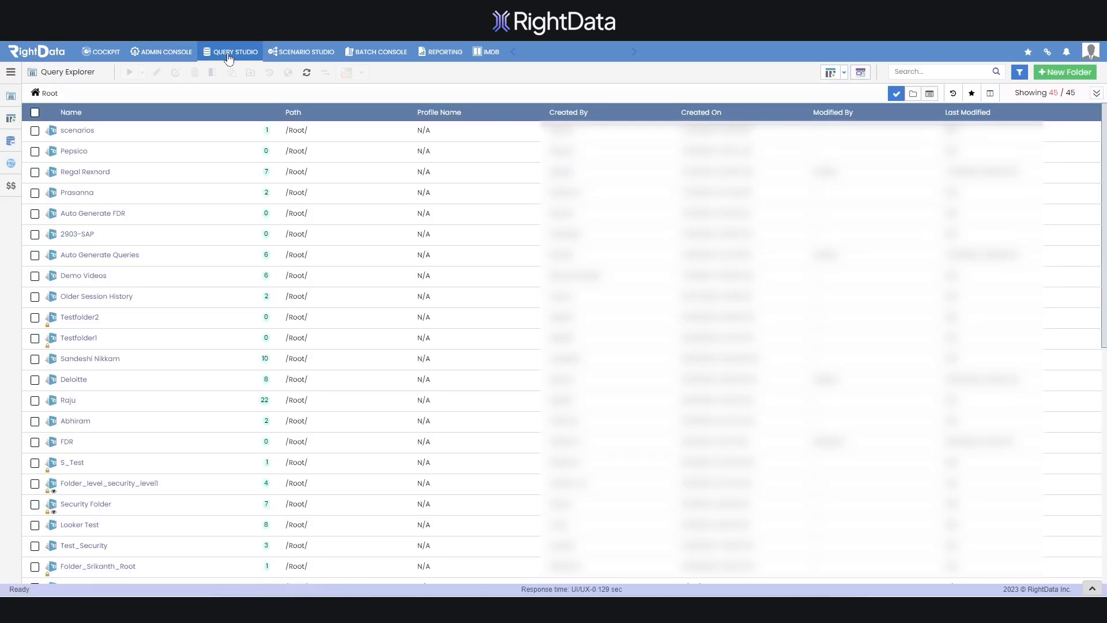
{"action": "left_click", "coordinate": [82, 131]}
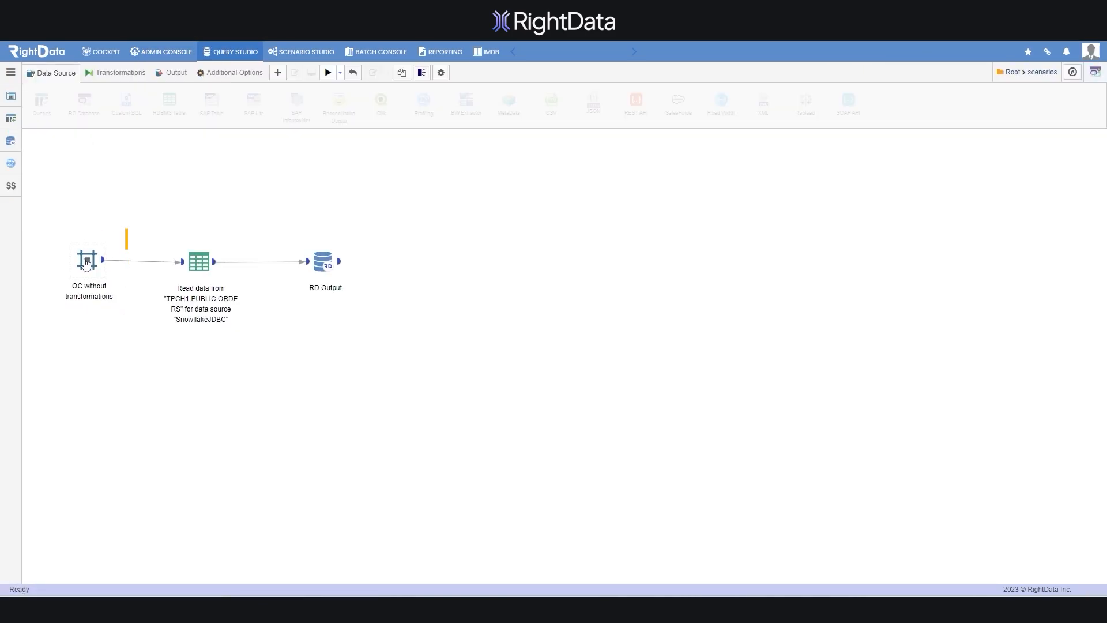
{"action": "double_click", "coordinate": [86, 259]}
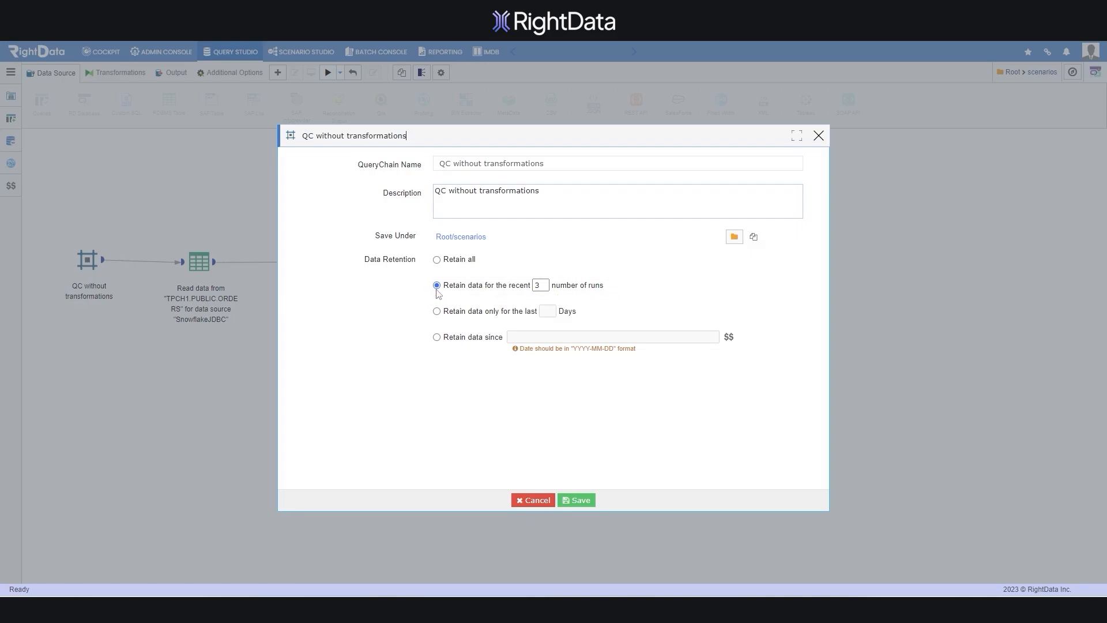
{"action": "left_click", "coordinate": [819, 137]}
Set overall data retention to the last 20 days in the system preferences, apply it to all new scenarios, and save.
{"action": "left_click", "coordinate": [166, 56]}
{"action": "mouse_move", "coordinate": [14, 98]}
{"action": "left_click", "coordinate": [67, 97]}
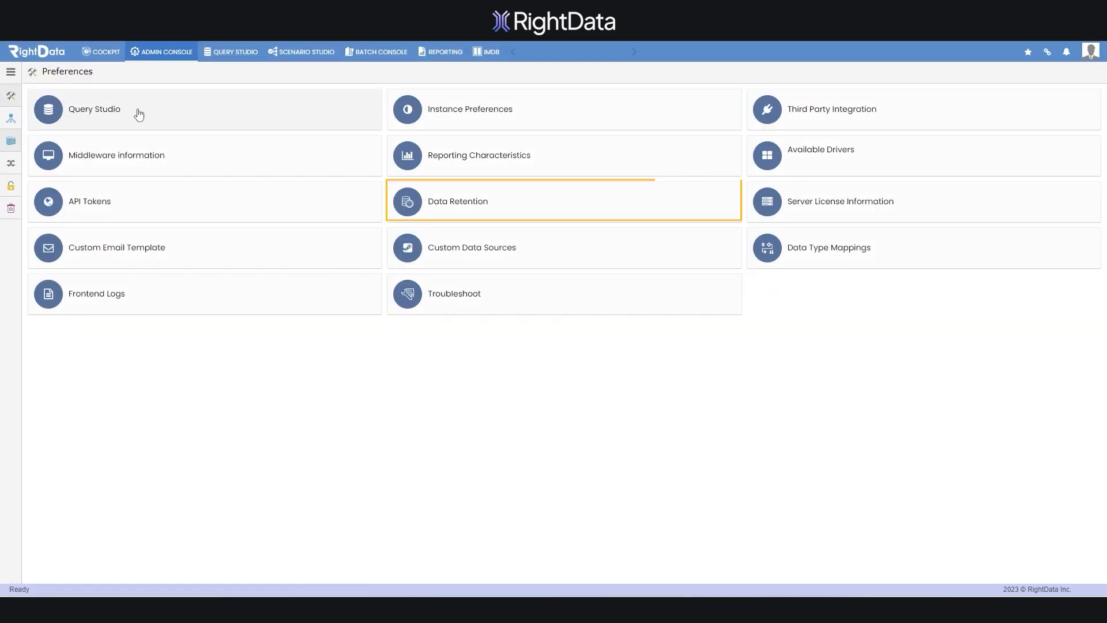
{"action": "left_click", "coordinate": [467, 205]}
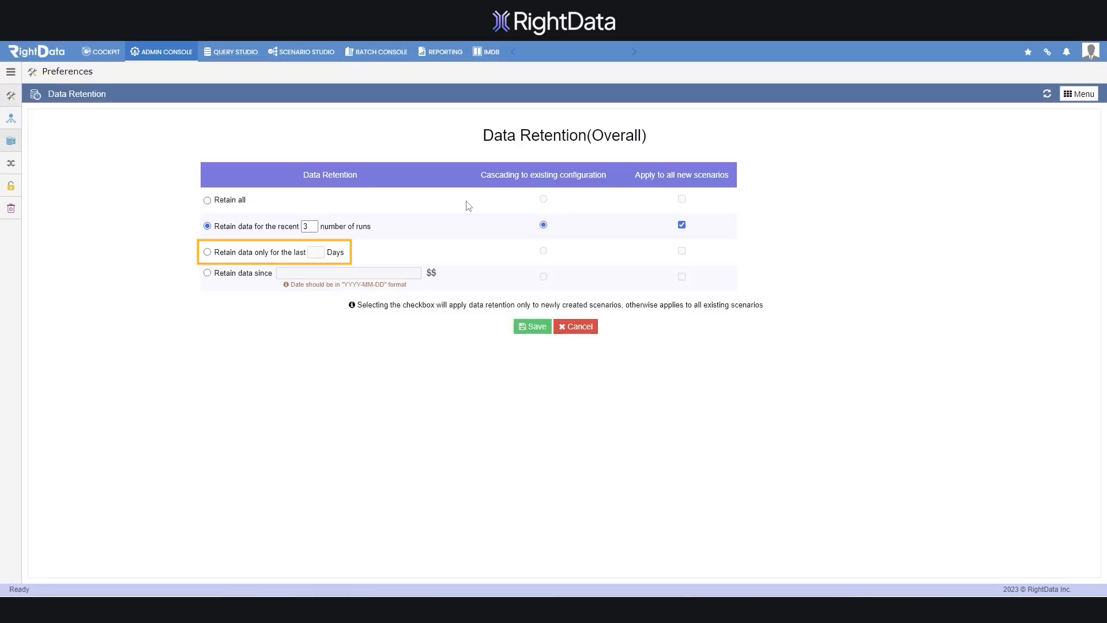
{"action": "left_click", "coordinate": [208, 253]}
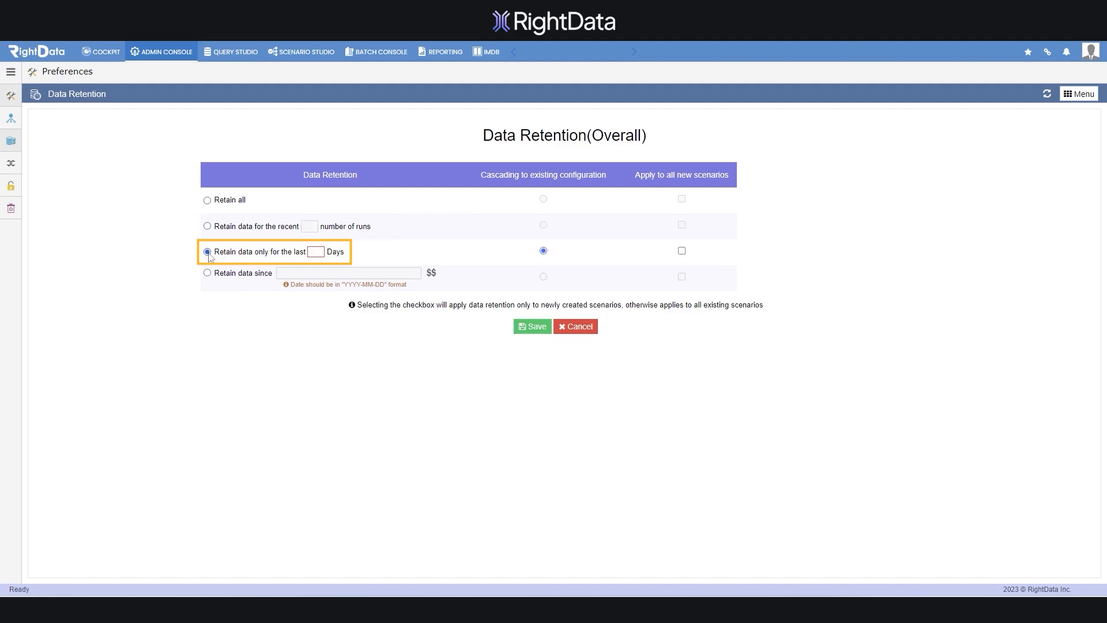
{"action": "left_click", "coordinate": [316, 253]}
{"action": "type", "text": "20"}
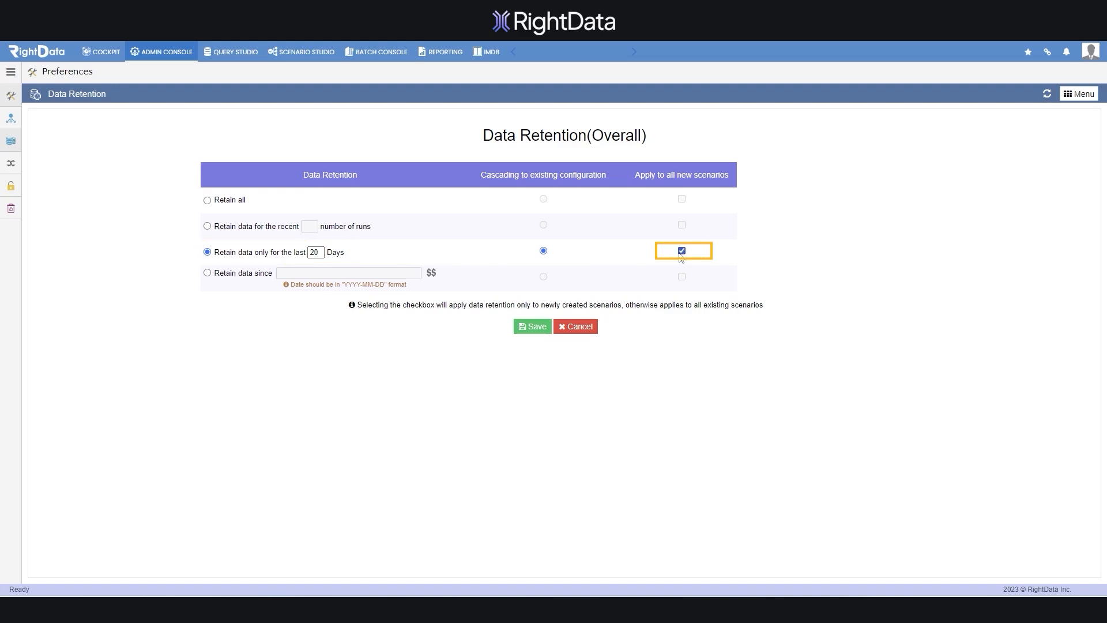
{"action": "left_click", "coordinate": [539, 327]}
Start a new query chain in Query Studio and check which data retention option its properties use.
{"action": "left_click", "coordinate": [234, 52]}
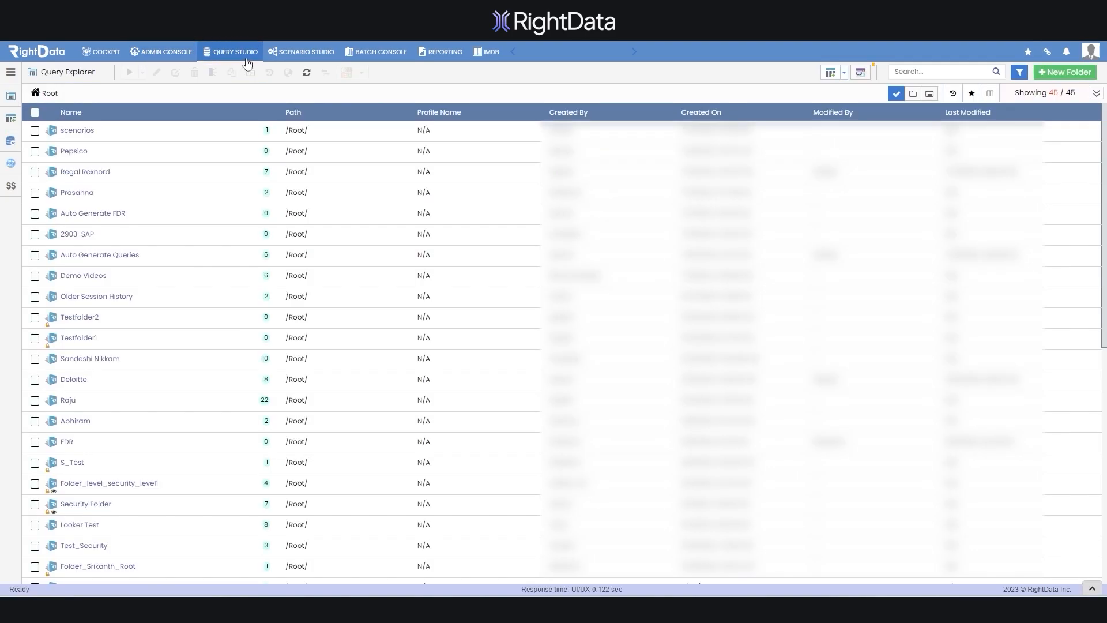
{"action": "left_click", "coordinate": [860, 73]}
{"action": "double_click", "coordinate": [87, 264]}
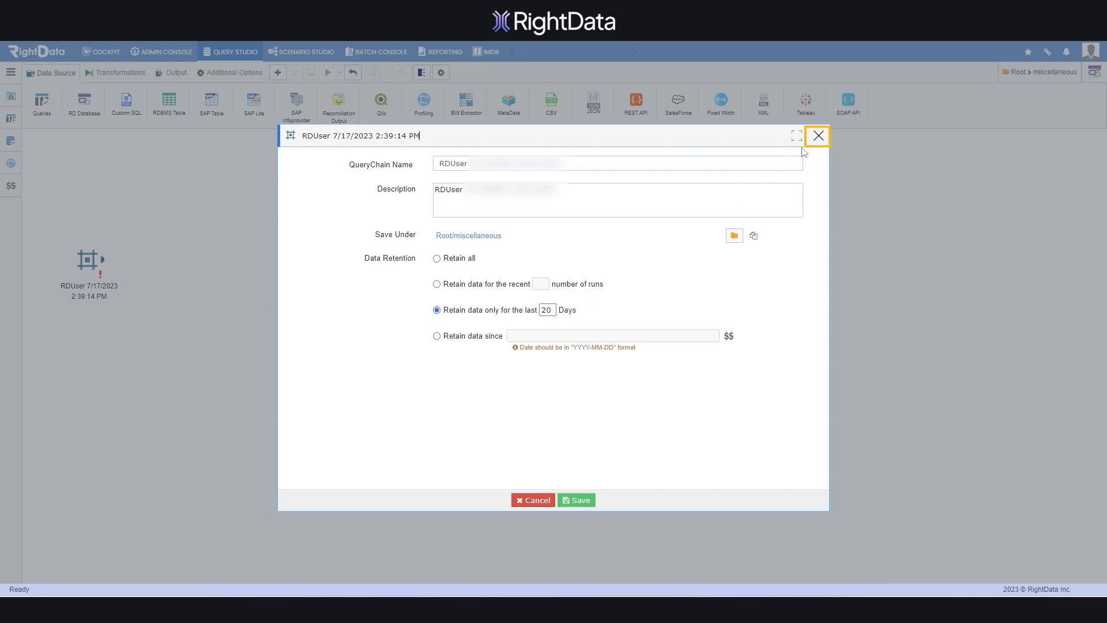
{"action": "left_click", "coordinate": [819, 136]}
Choose the "Retain data since" option in the overall data retention preferences of the Admin Console.
{"action": "left_click", "coordinate": [166, 53]}
{"action": "left_click", "coordinate": [12, 97]}
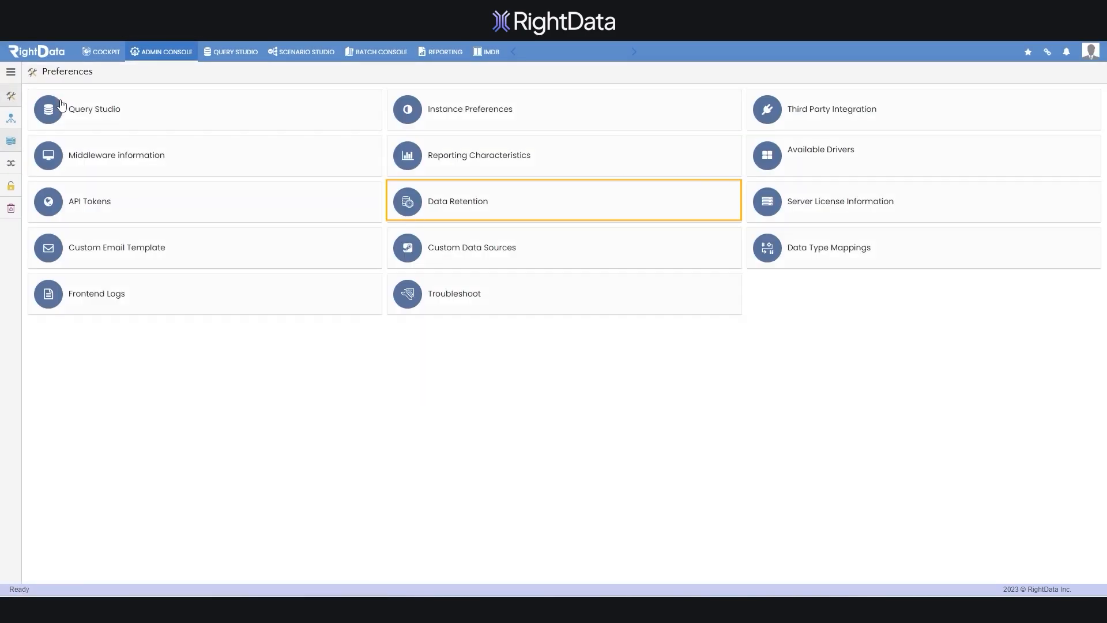
{"action": "left_click", "coordinate": [456, 215]}
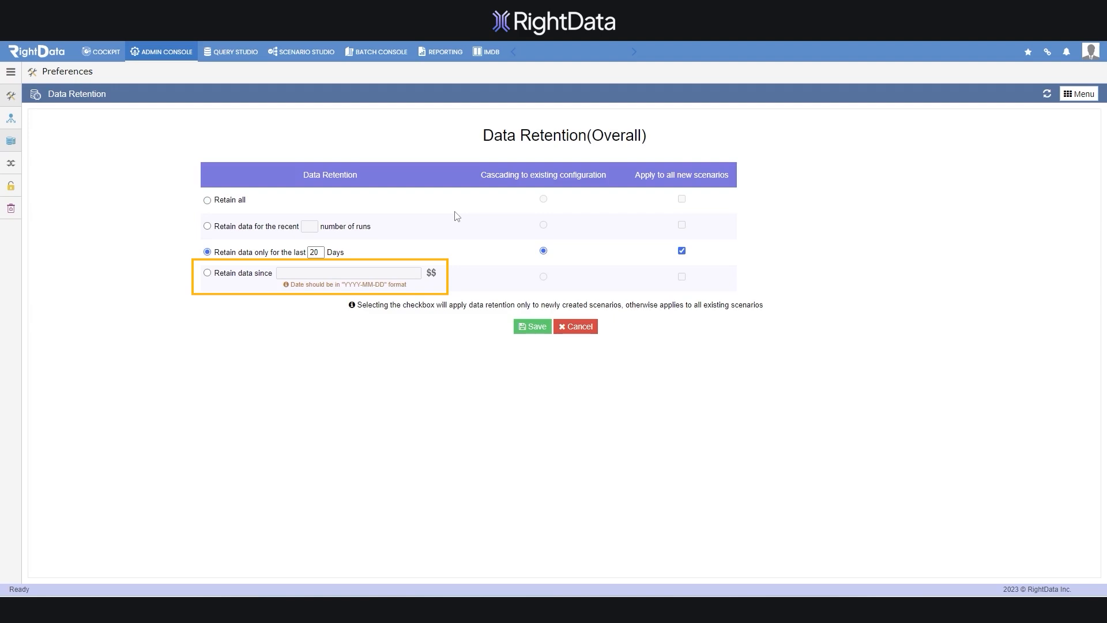
{"action": "left_click", "coordinate": [207, 274]}
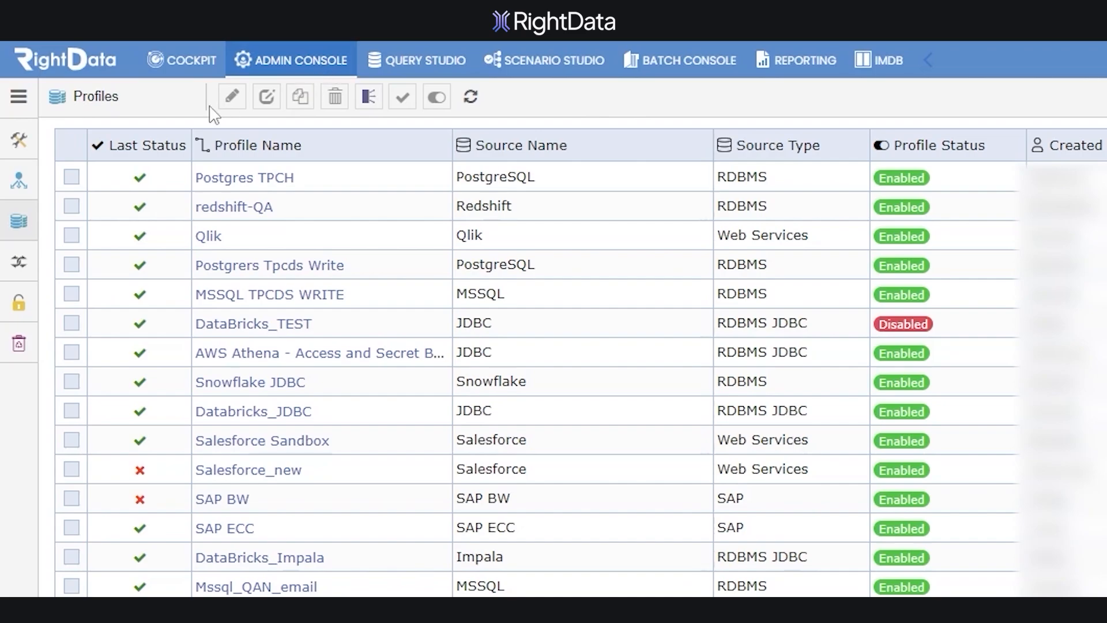
Check the middleware status under Middleware Information in the system preferences and retrieve the middleware logs.
{"action": "mouse_move", "coordinate": [13, 143]}
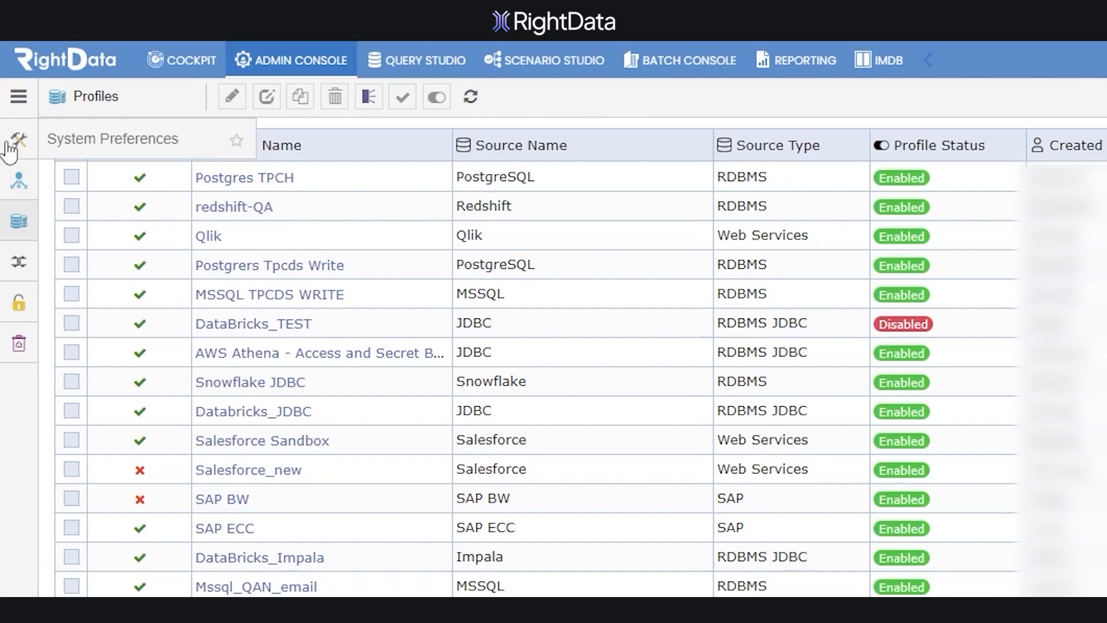
{"action": "left_click", "coordinate": [135, 149]}
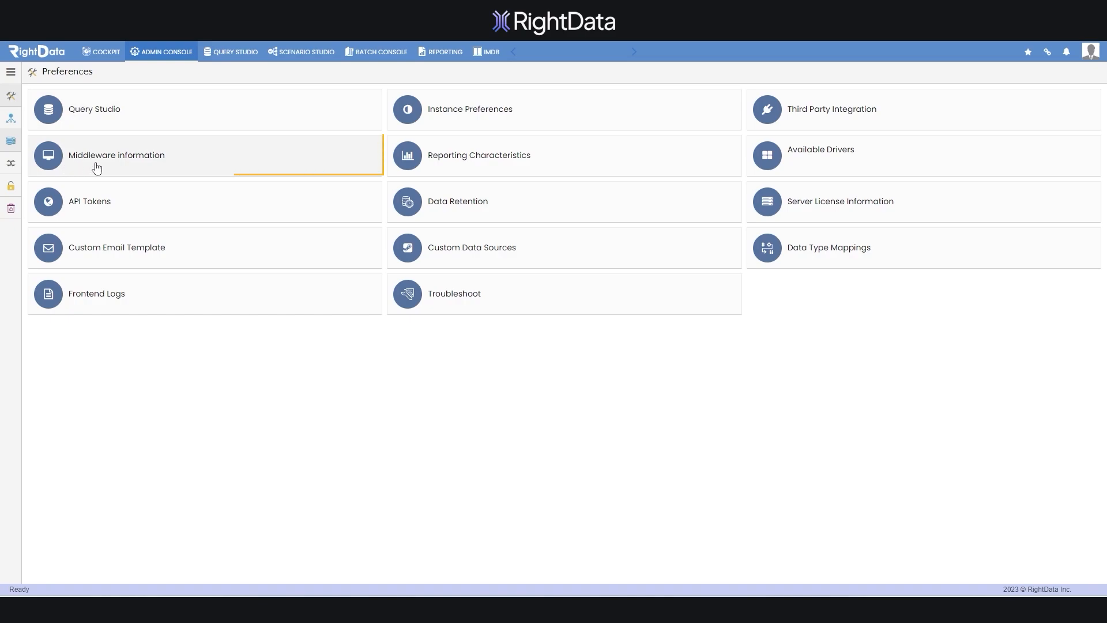
{"action": "left_click", "coordinate": [146, 168]}
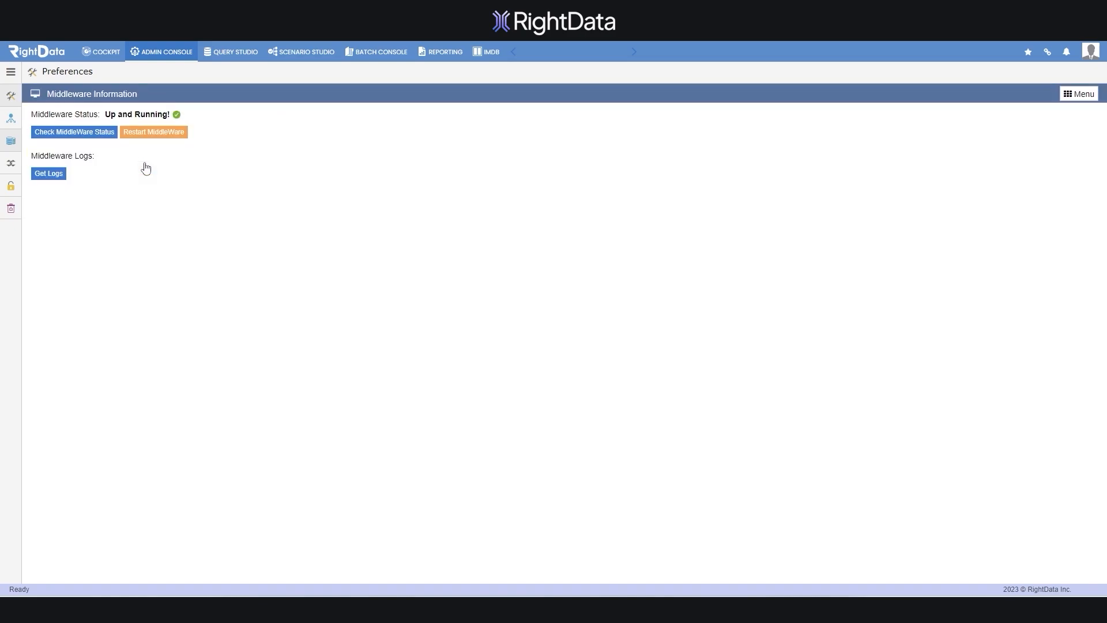
{"action": "left_click", "coordinate": [83, 133]}
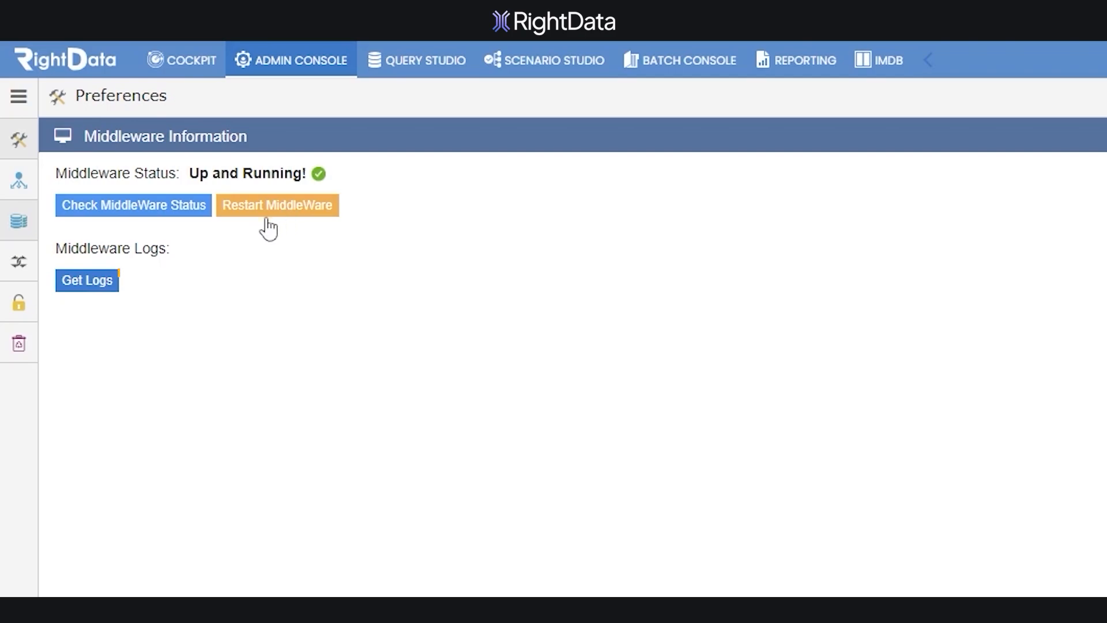
{"action": "left_click", "coordinate": [65, 272]}
{"action": "left_click", "coordinate": [85, 286]}
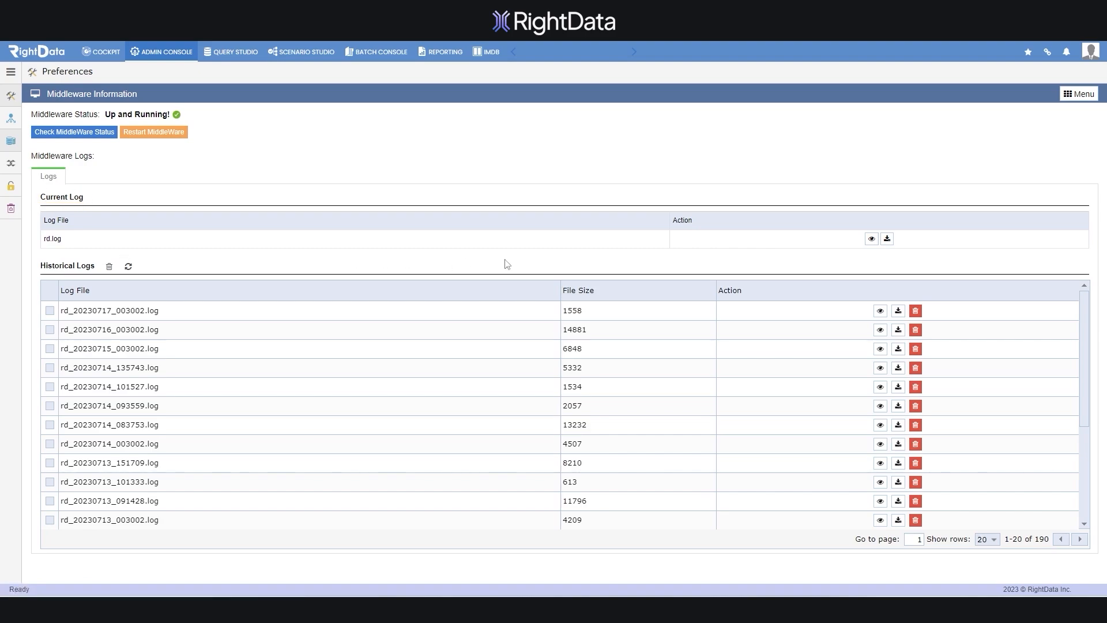
View the current log rd.log and search its text for "scenario".
{"action": "left_click", "coordinate": [871, 239]}
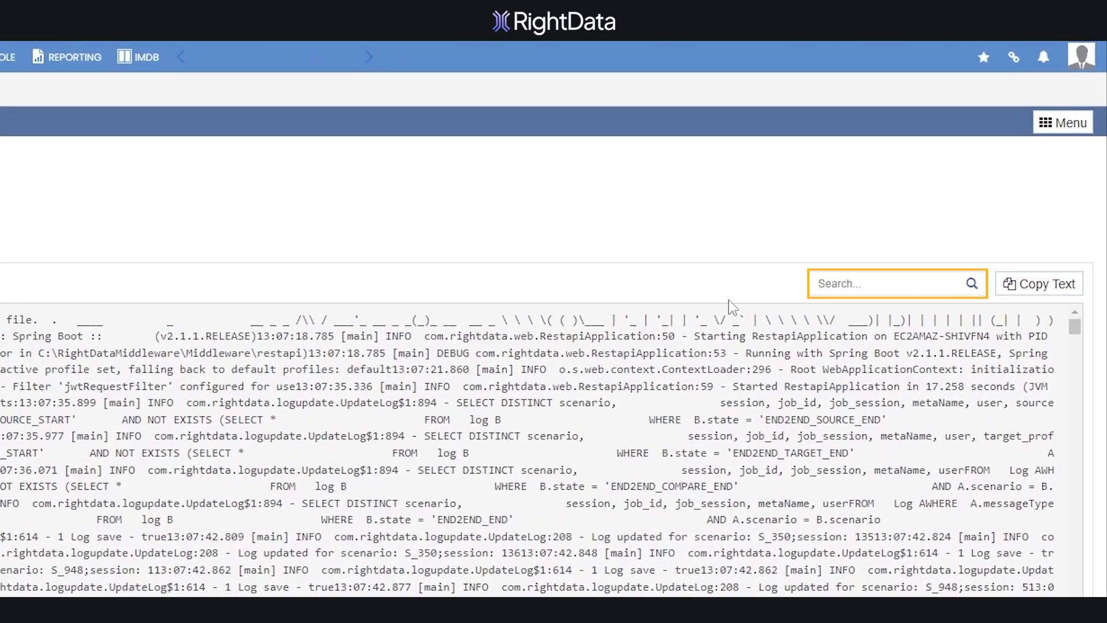
{"action": "left_click", "coordinate": [842, 284]}
{"action": "type", "text": "scenario"}
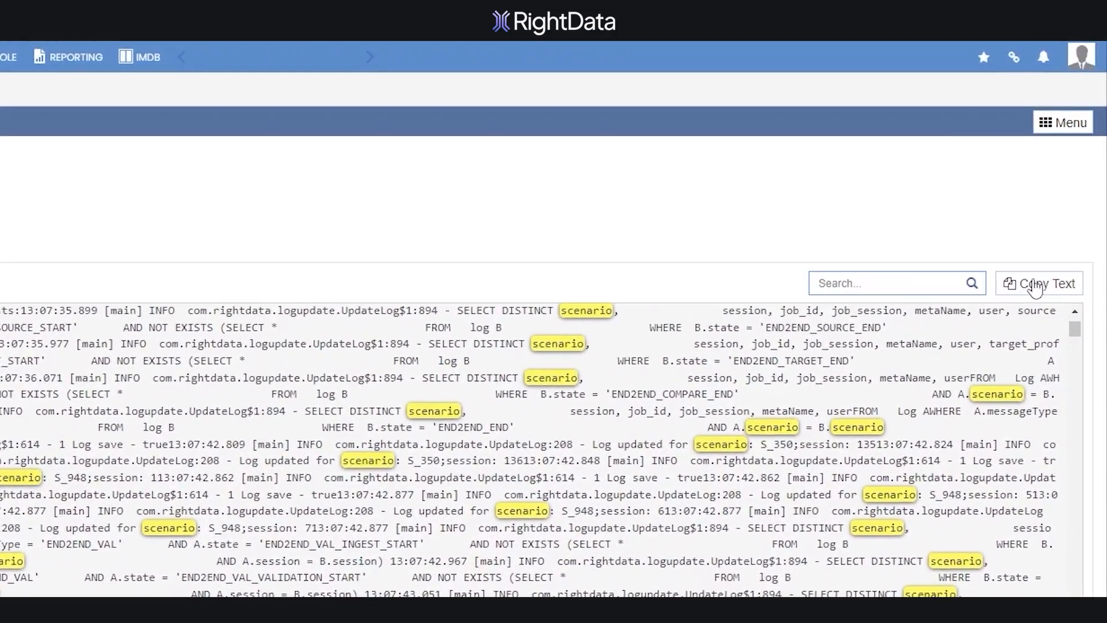
Copy the displayed log text to the clipboard, return to the log list, and download rd.log.
{"action": "left_click", "coordinate": [1064, 196]}
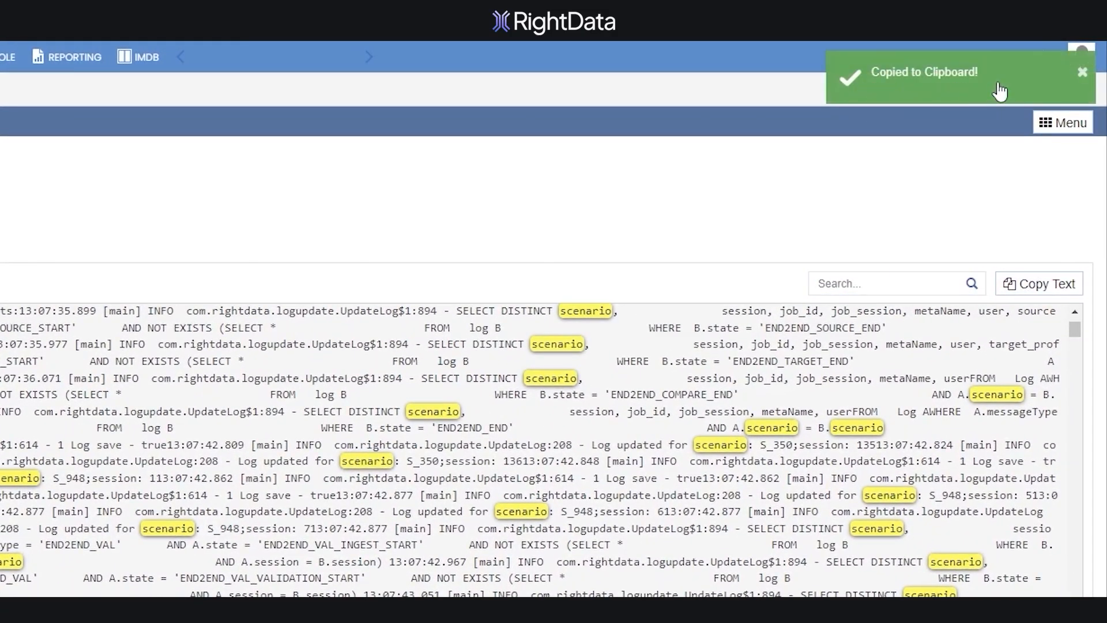
{"action": "left_click", "coordinate": [1084, 75]}
{"action": "left_click", "coordinate": [135, 179]}
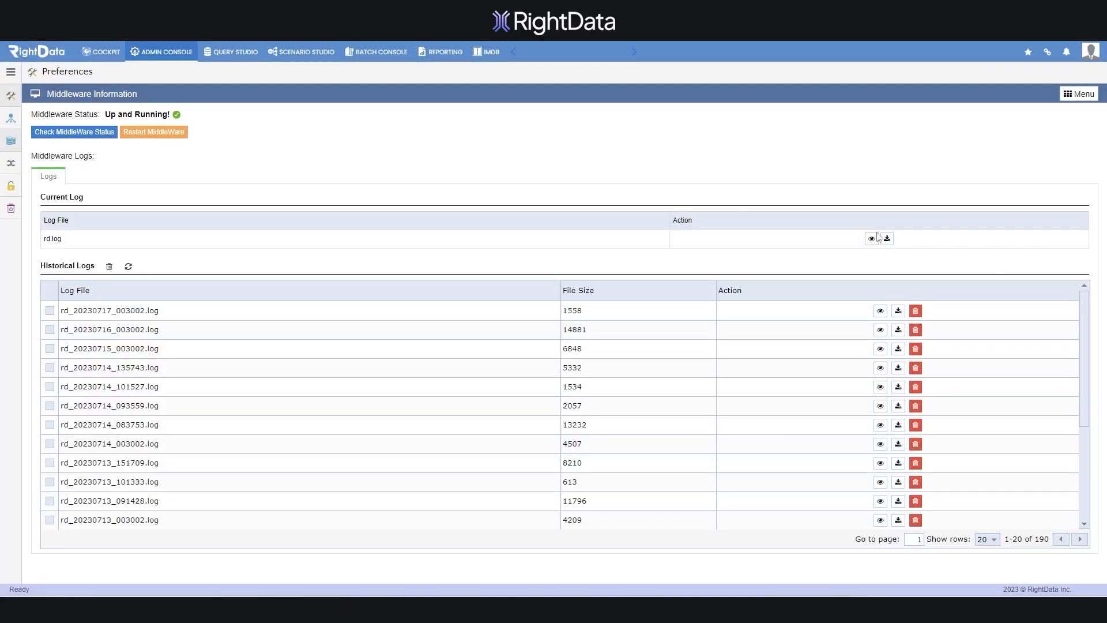
{"action": "left_click", "coordinate": [888, 239]}
{"action": "left_click", "coordinate": [42, 578]}
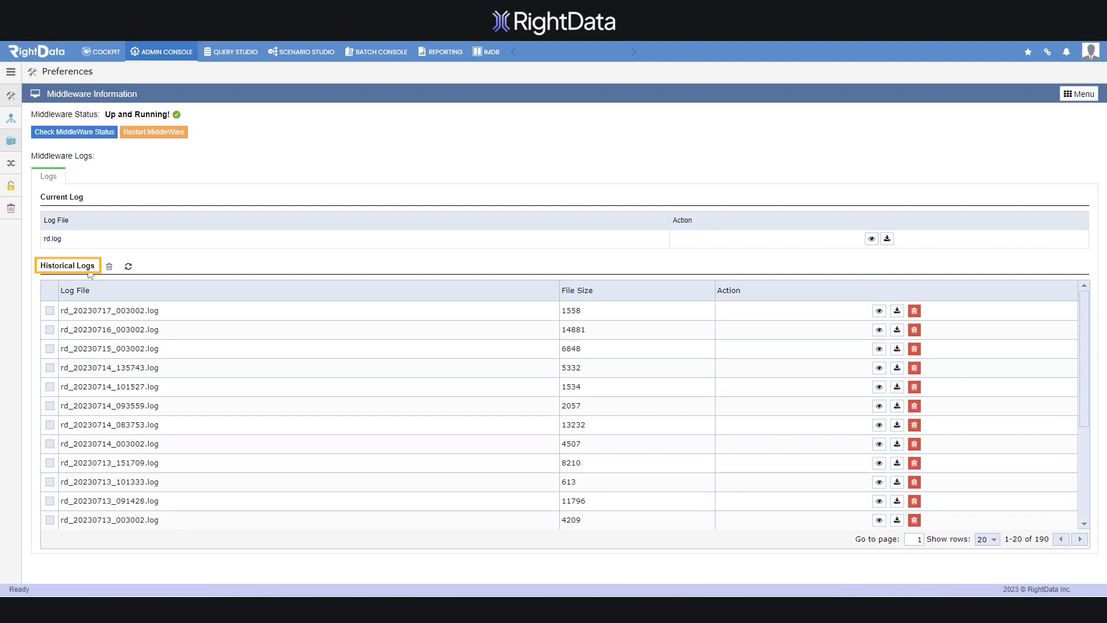
Select the five newest historical middleware logs for deletion, cancel the deletion, and refresh the historical log list.
{"action": "left_click", "coordinate": [50, 311]}
{"action": "left_click", "coordinate": [50, 349]}
{"action": "left_click", "coordinate": [50, 367]}
{"action": "left_click", "coordinate": [50, 386]}
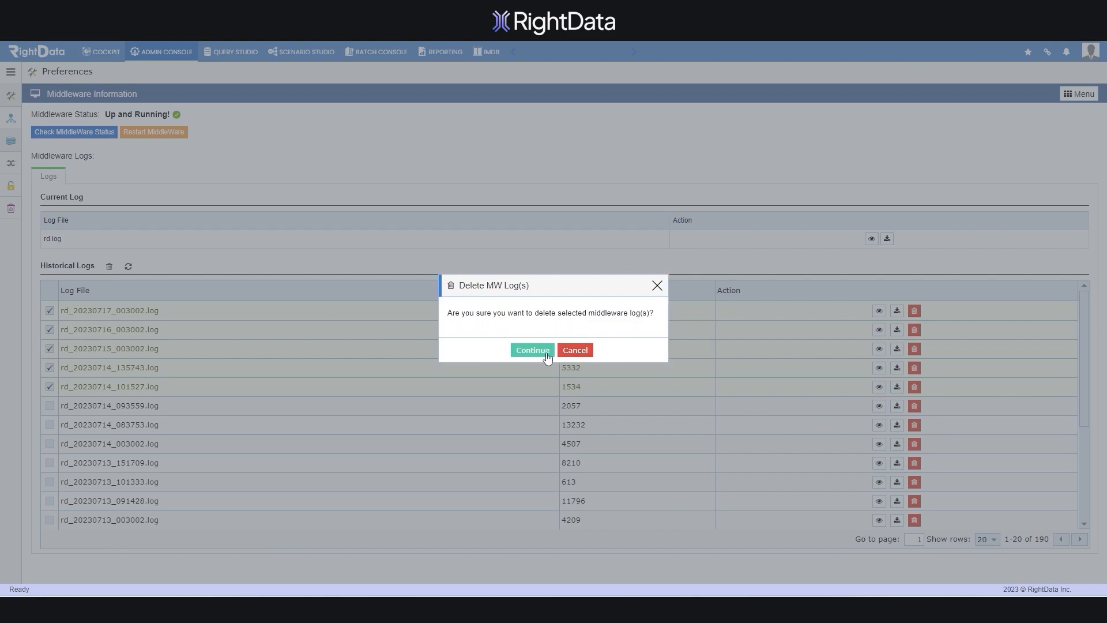
{"action": "left_click", "coordinate": [582, 353]}
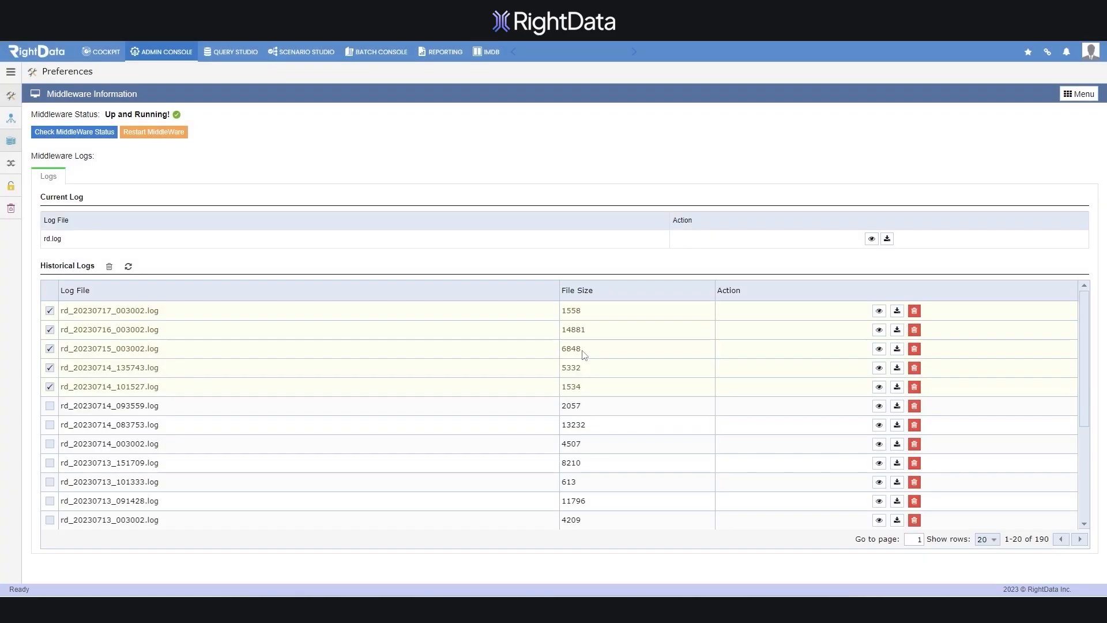
{"action": "left_click", "coordinate": [128, 267]}
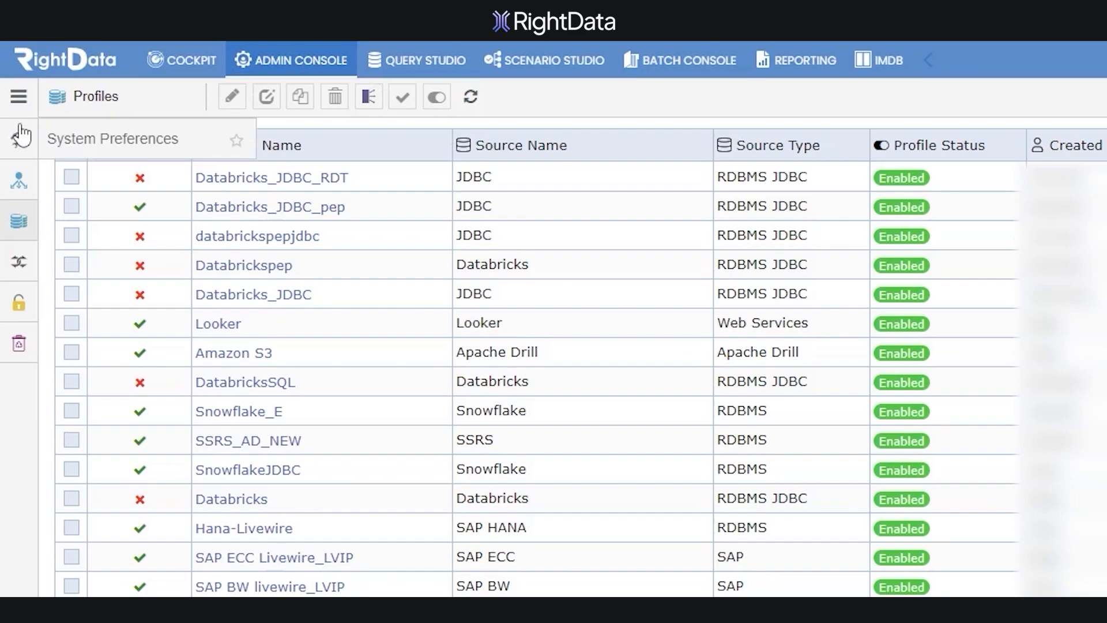
Open Frontend Logs in the system preferences and view 14Jul2023.log of the second user in the list.
{"action": "left_click", "coordinate": [134, 151]}
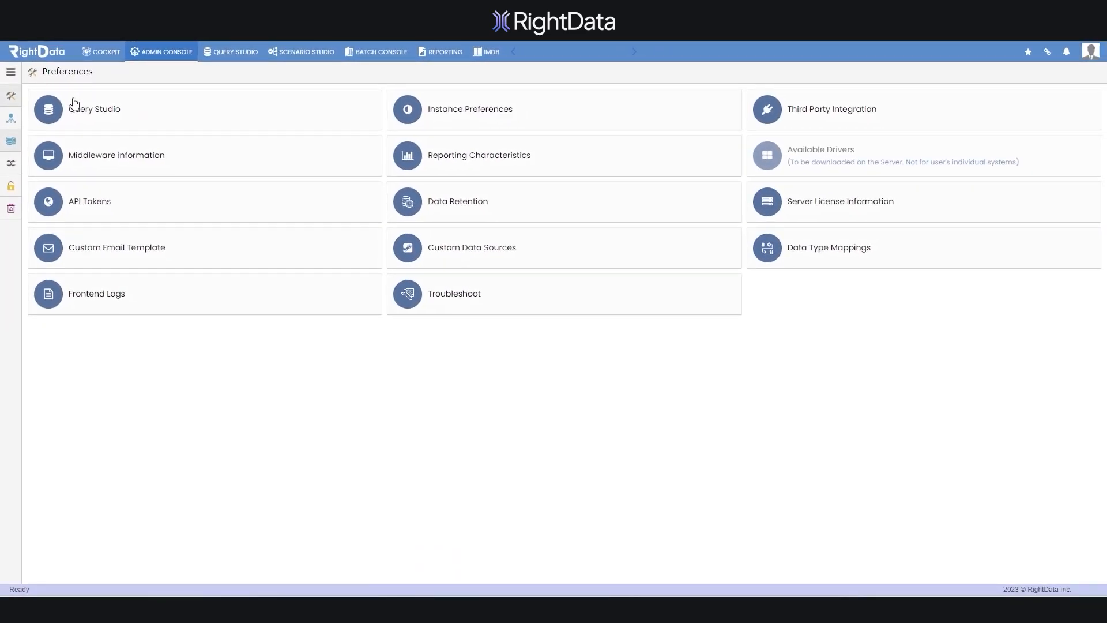
{"action": "left_click", "coordinate": [116, 310]}
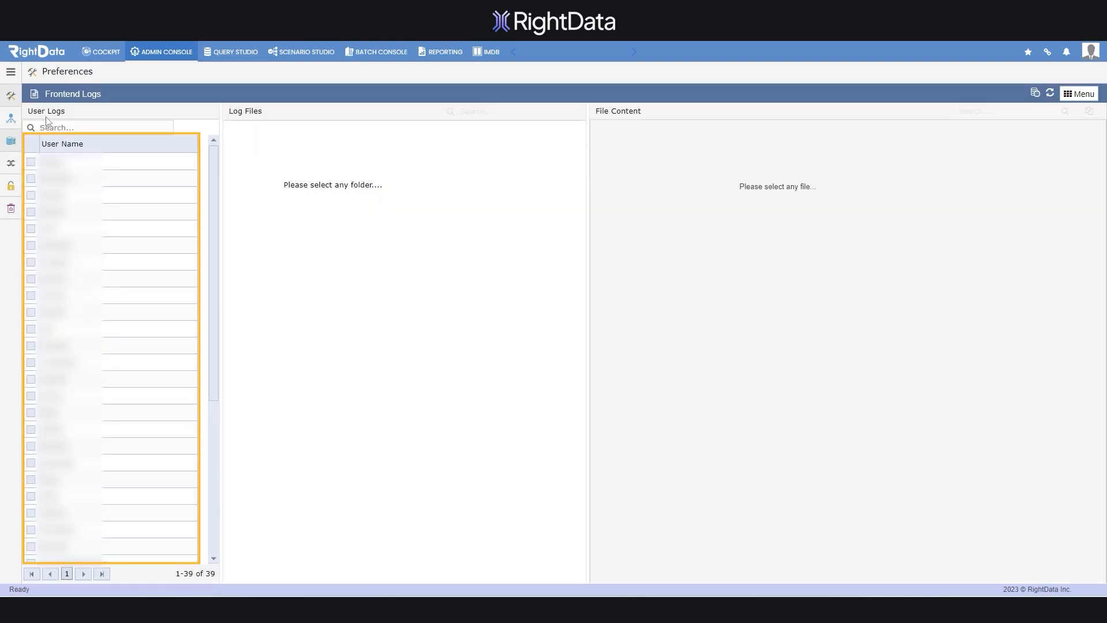
{"action": "left_click", "coordinate": [51, 178]}
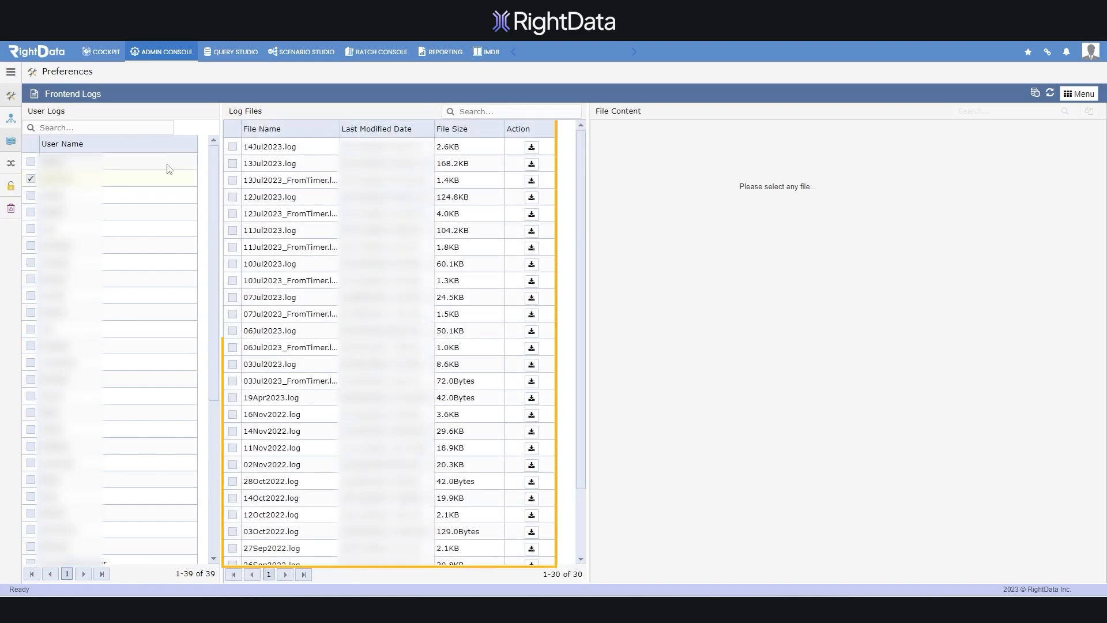
{"action": "left_click", "coordinate": [232, 149]}
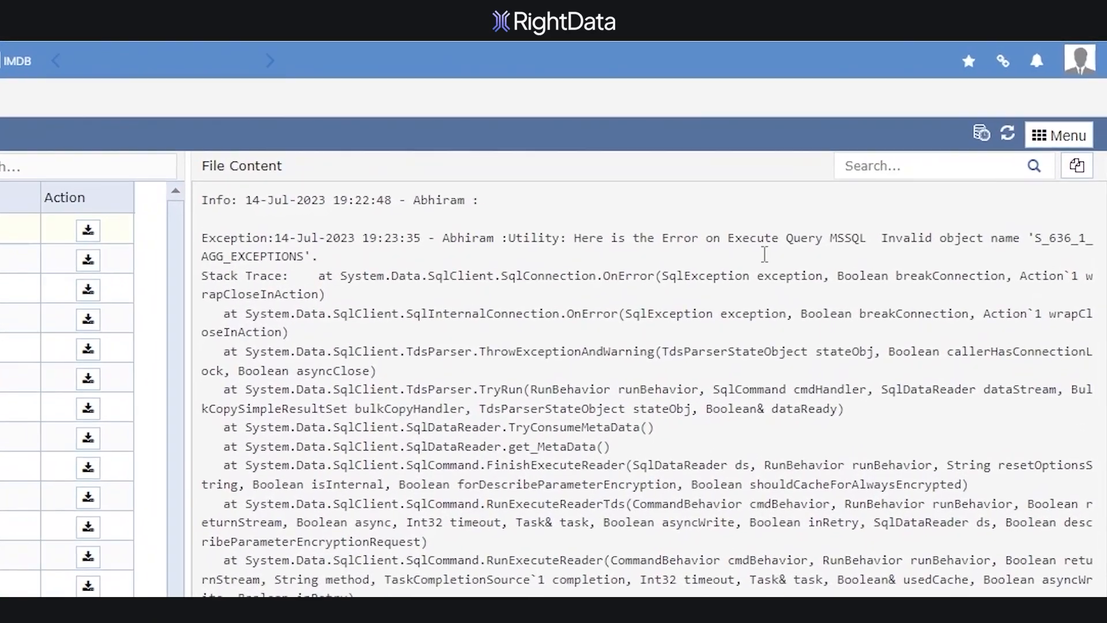
Search the displayed file content for "object" and clear the search term.
{"action": "left_click", "coordinate": [915, 166]}
{"action": "type", "text": "object"}
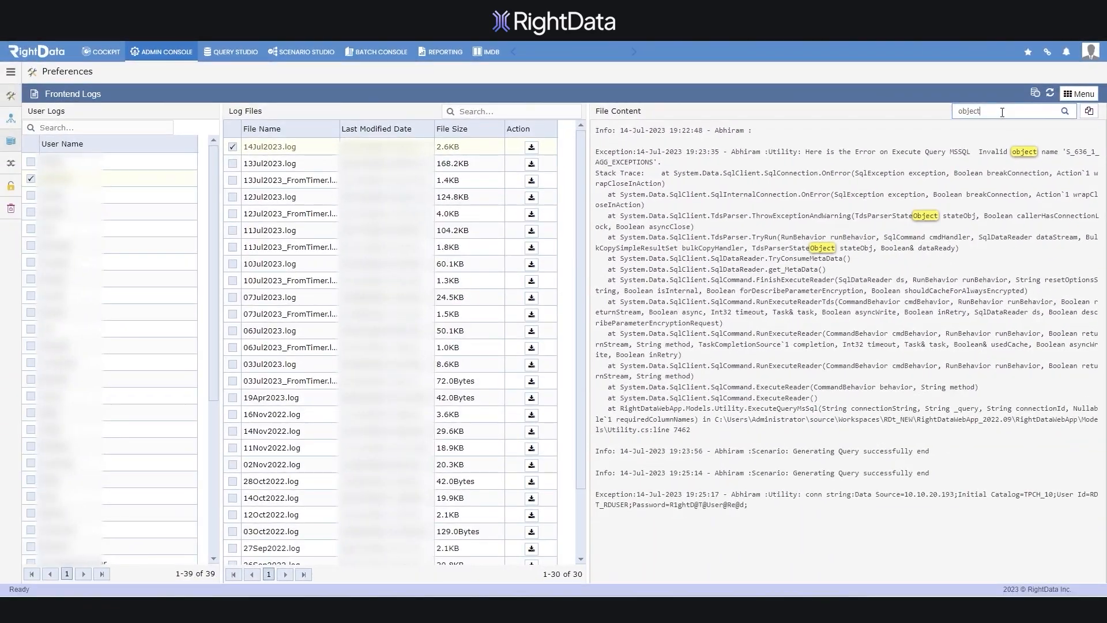
{"action": "key", "text": "BackSpace"}
{"action": "key", "text": "BackSpace"}
{"action": "key", "text": "BackSpace"}
{"action": "key", "text": "BackSpace"}
{"action": "key", "text": "BackSpace"}
{"action": "key", "text": "BackSpace"}
Copy the displayed log content to the clipboard and download 14Jul2023.log.
{"action": "left_click", "coordinate": [1076, 174]}
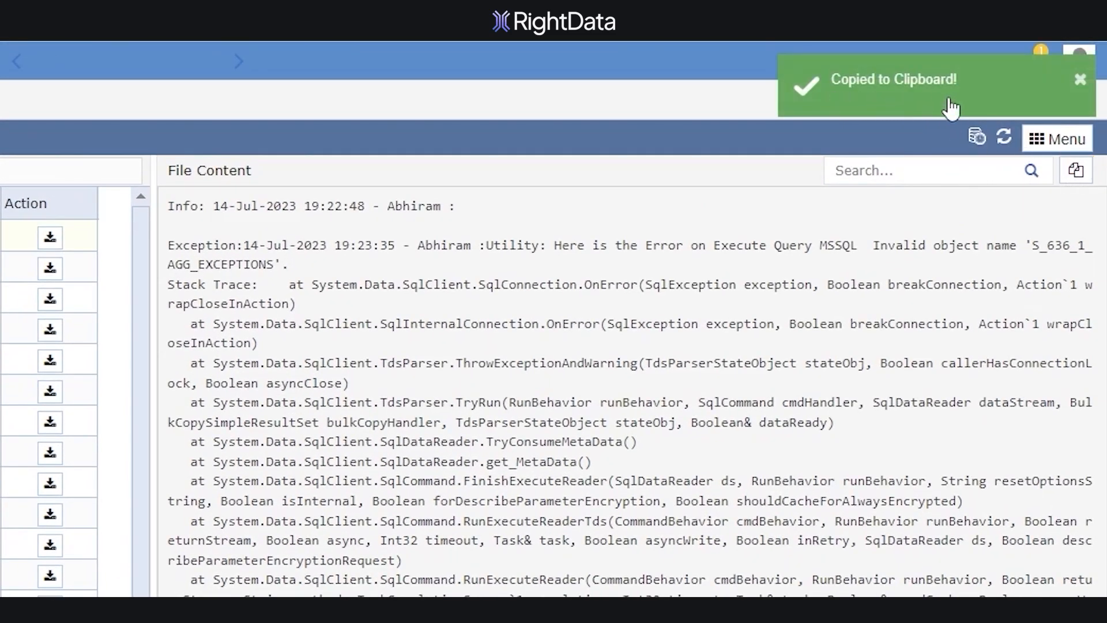
{"action": "left_click", "coordinate": [1083, 84]}
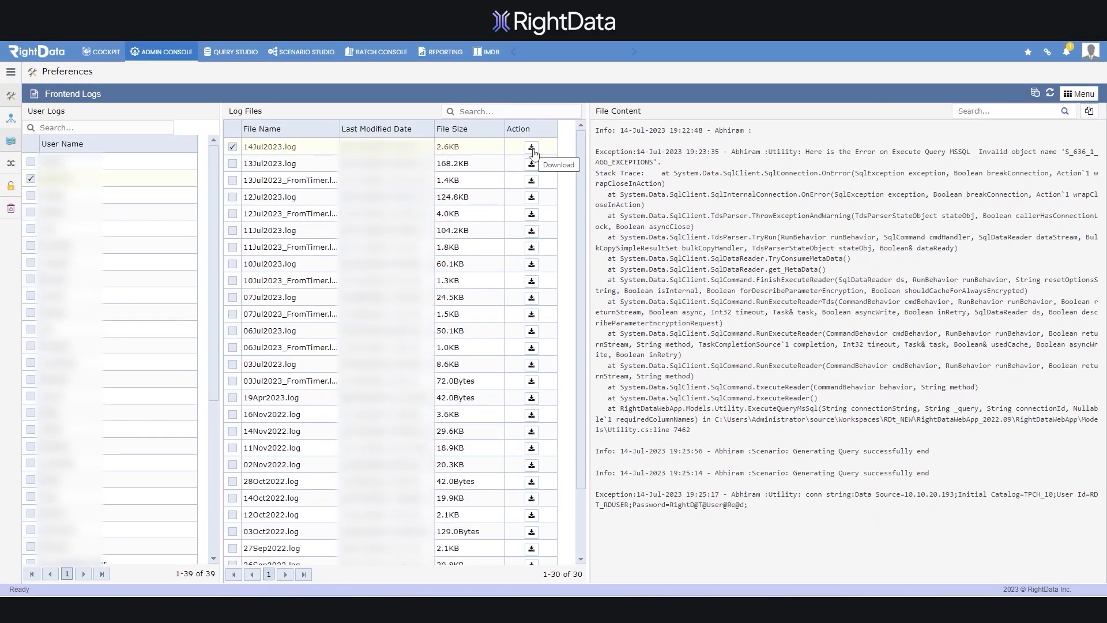
{"action": "left_click", "coordinate": [531, 148]}
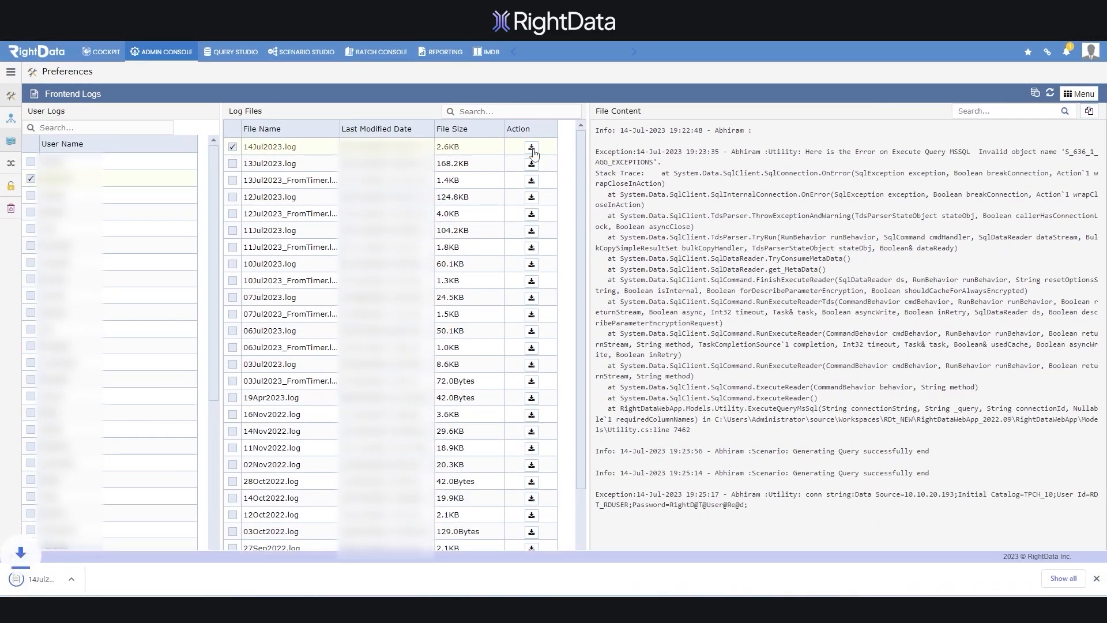
{"action": "left_click", "coordinate": [91, 580]}
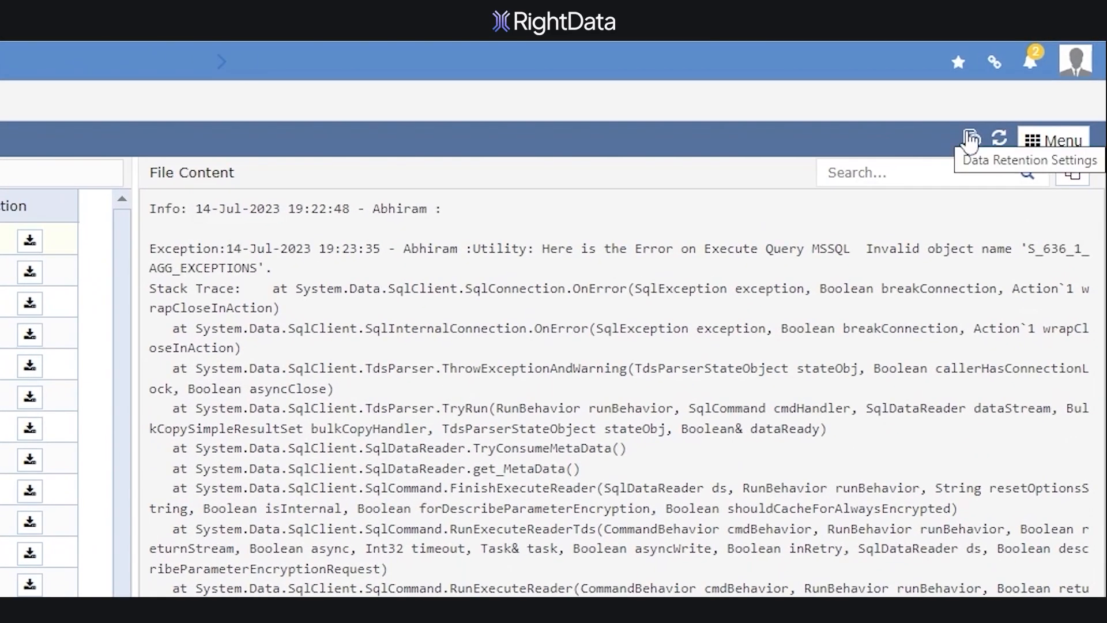
View the data retention settings from Frontend Logs and refresh the frontend logs page.
{"action": "left_click", "coordinate": [971, 139]}
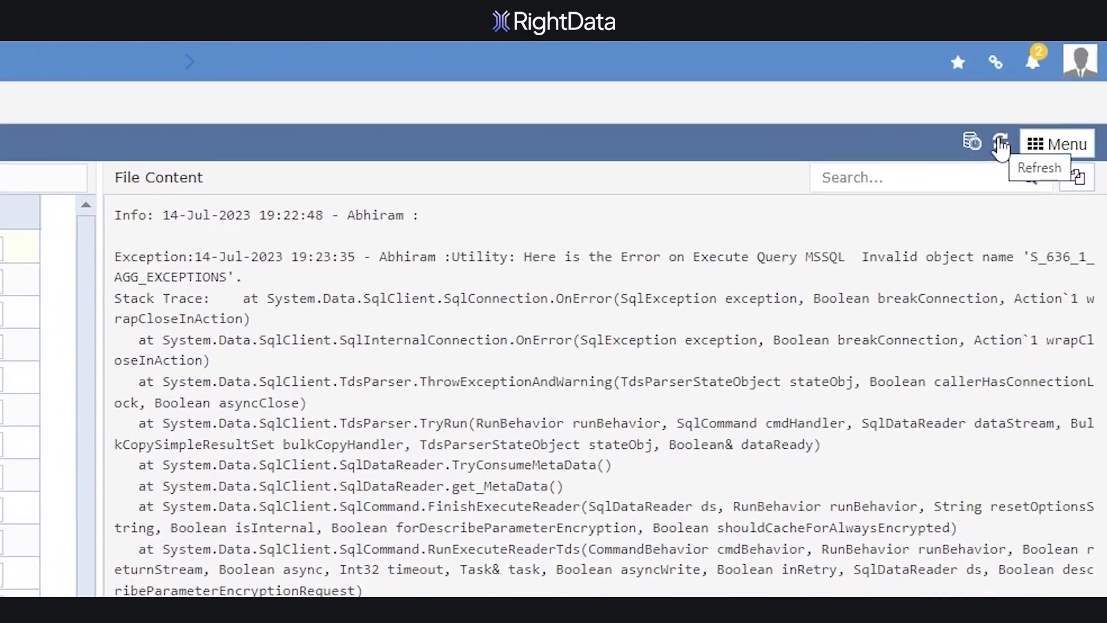
{"action": "left_click", "coordinate": [1002, 145]}
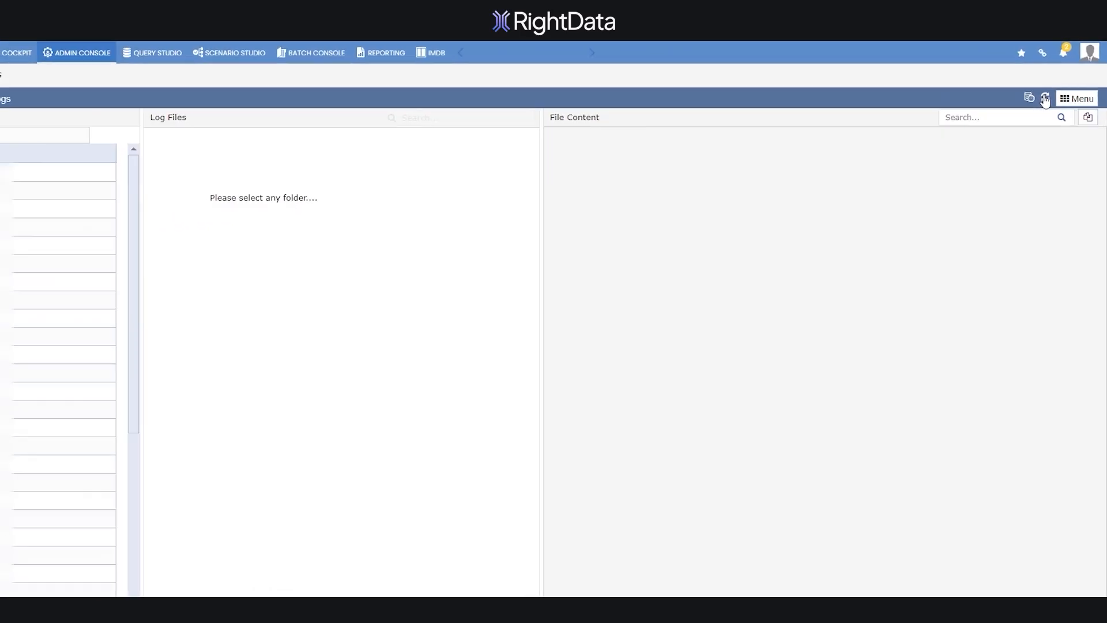